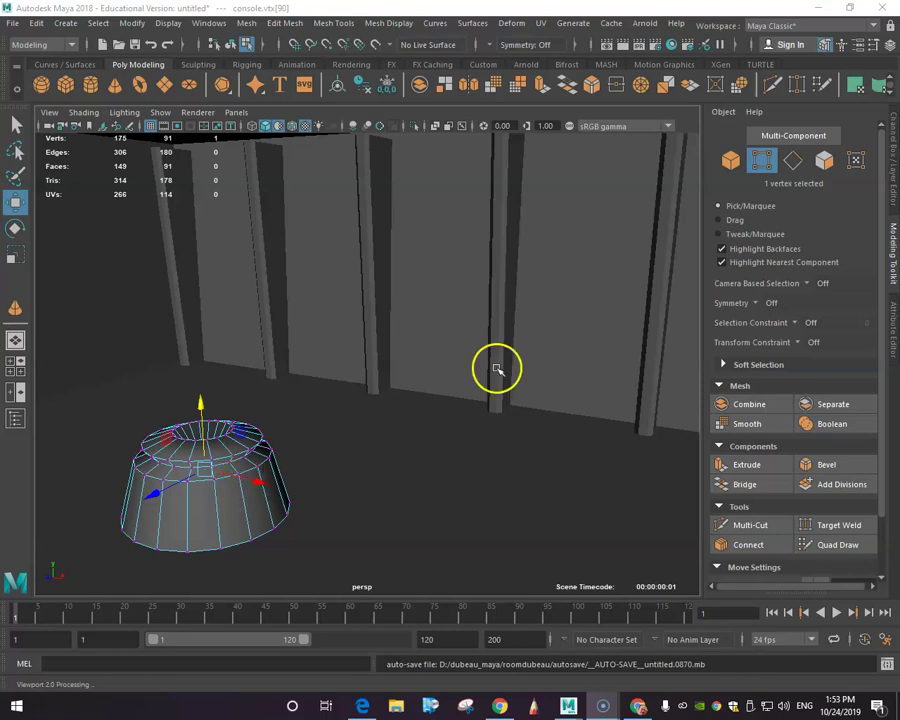
Step: Extrude two neighbouring faces on the lower side wall of the console, keeping the faces together
left_click(822, 160)
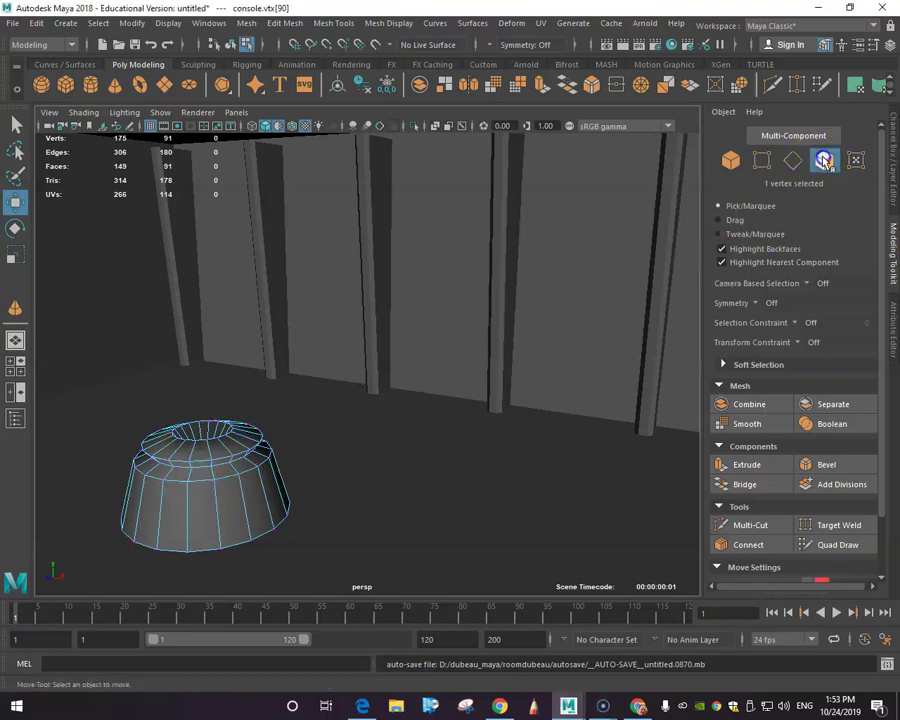
left_click(237, 521)
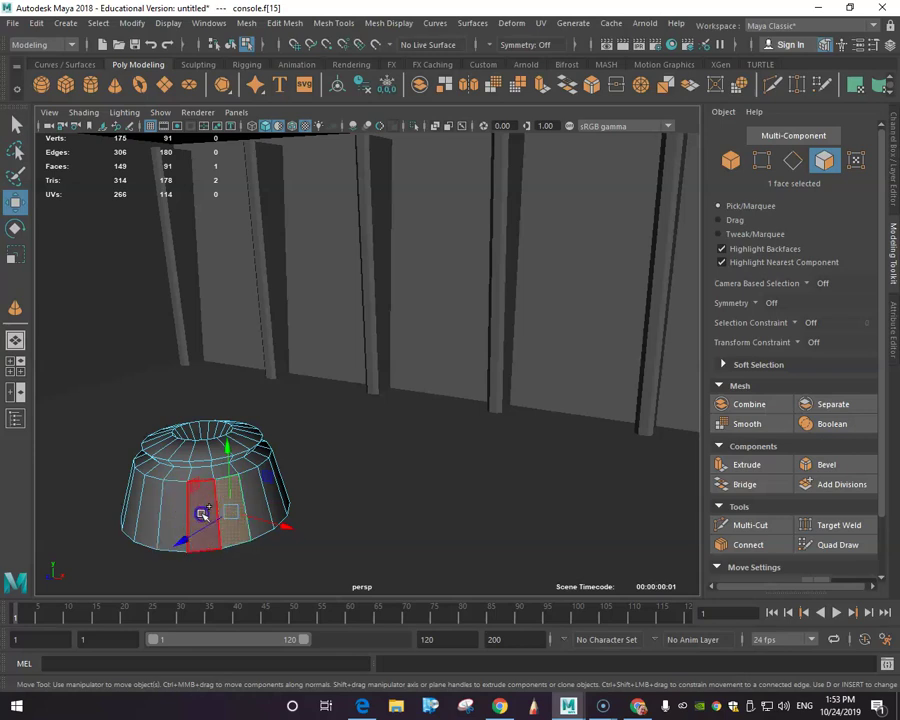
left_click(203, 515, "shift")
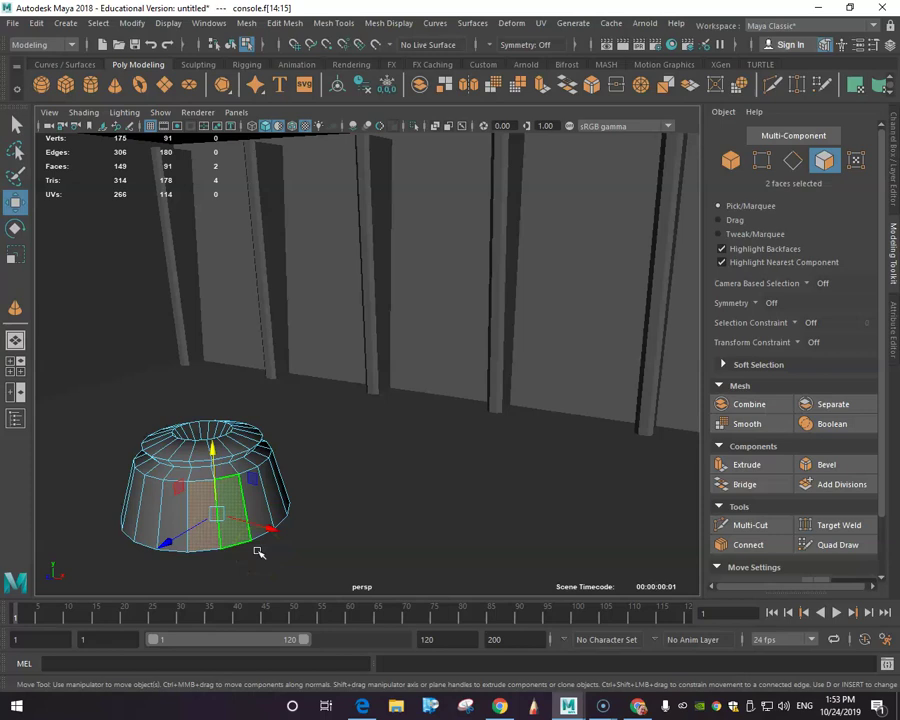
left_click(756, 466)
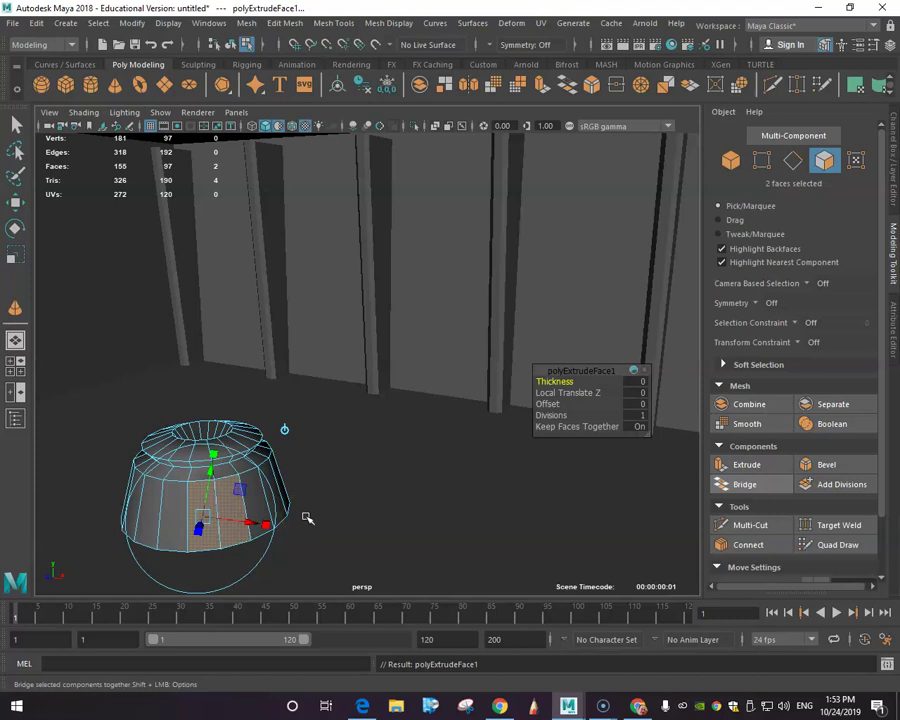
left_click(232, 510)
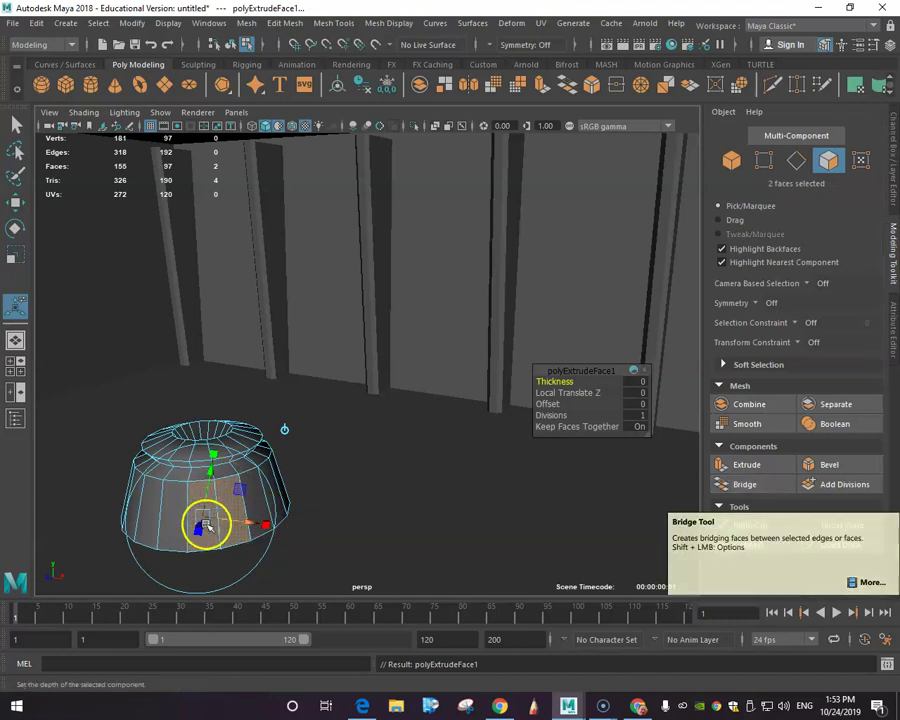
Step: Try a thickness of 0.8 for the console's face extrusion and set it to 0.1
left_click(556, 382)
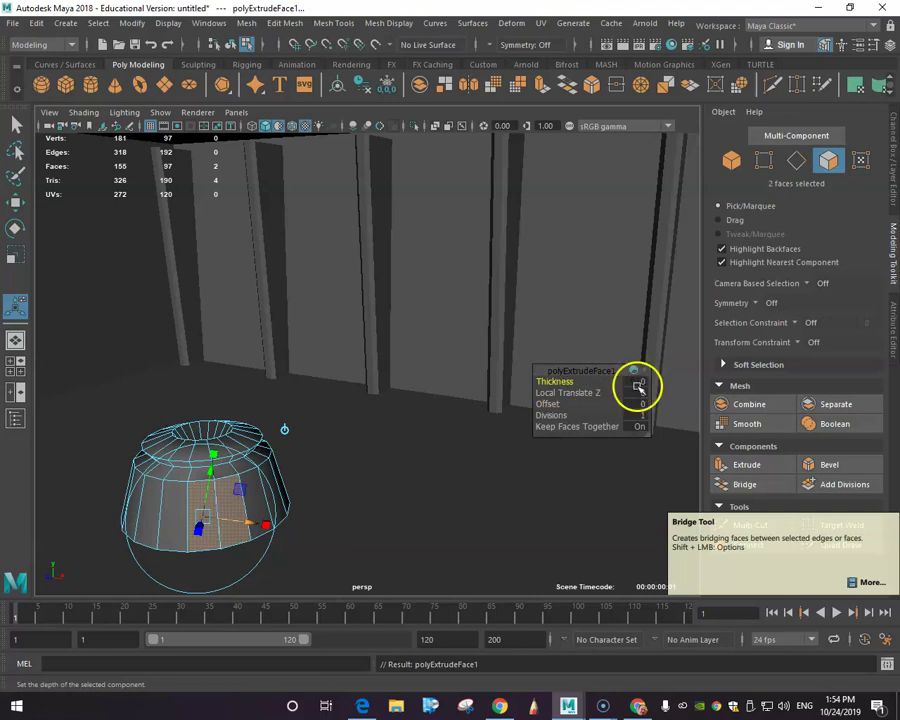
type(".8")
key("Return")
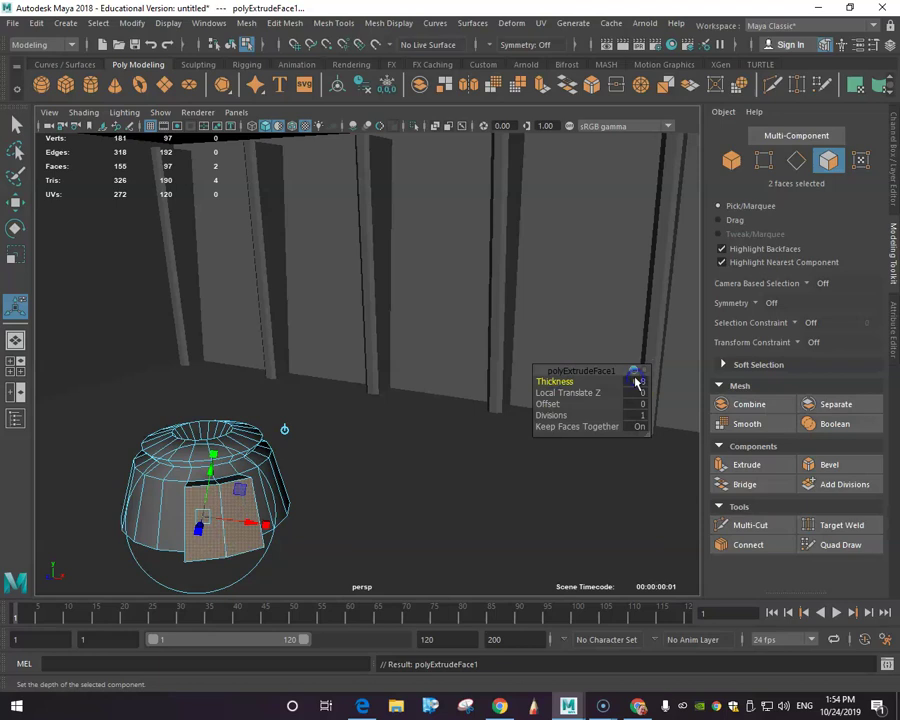
type("0.8")
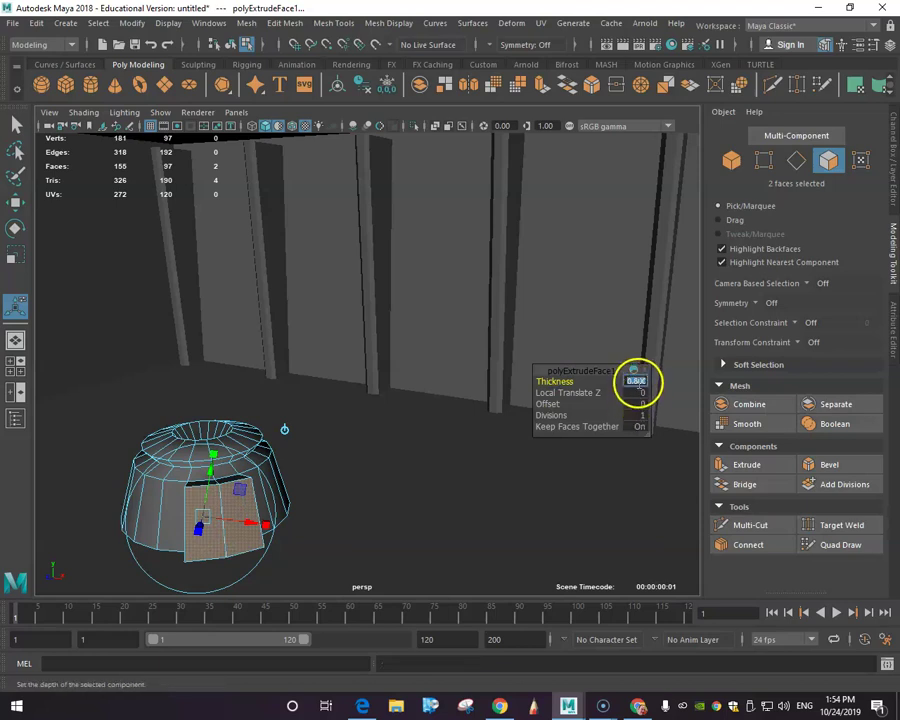
left_click(635, 381)
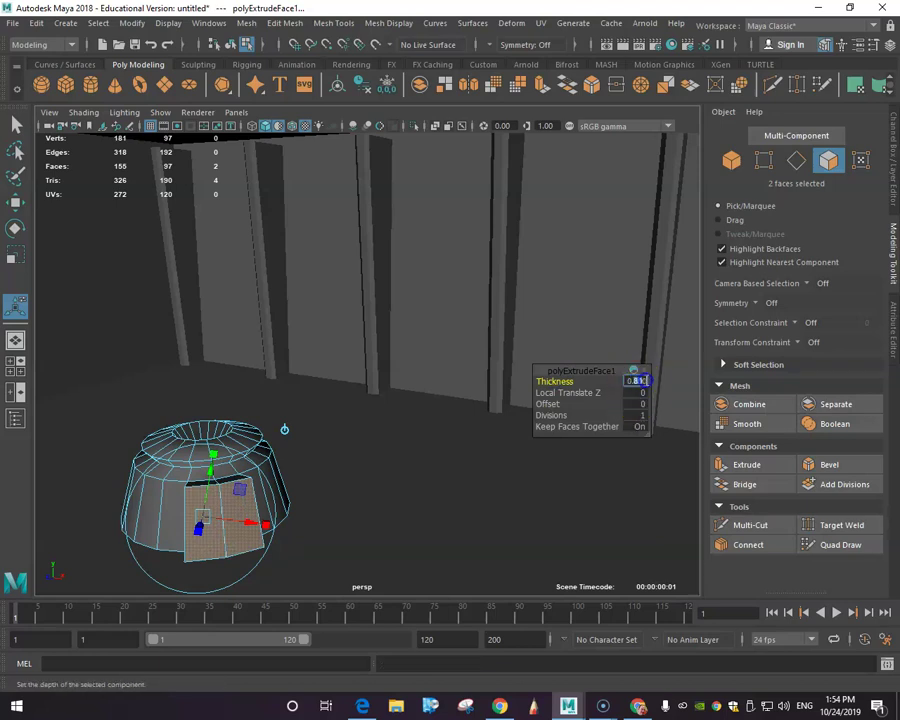
left_click(633, 393)
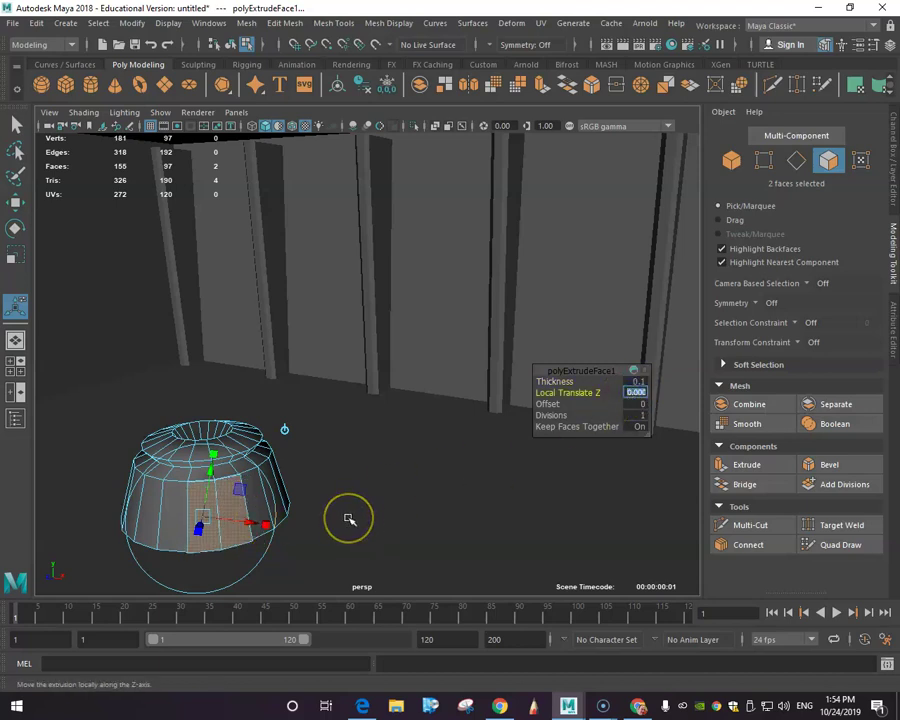
Step: Set the offset of the console's face extrusion to 0.1
left_click_drag(348, 516, 450, 486, "alt")
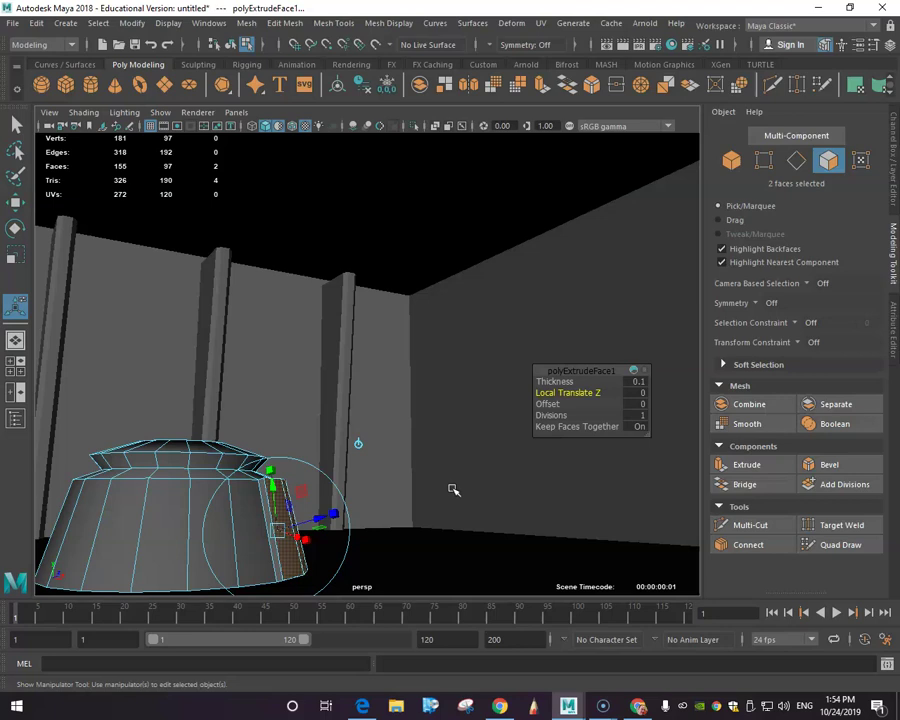
left_click_drag(496, 446, 433, 457, "alt")
left_click(630, 405)
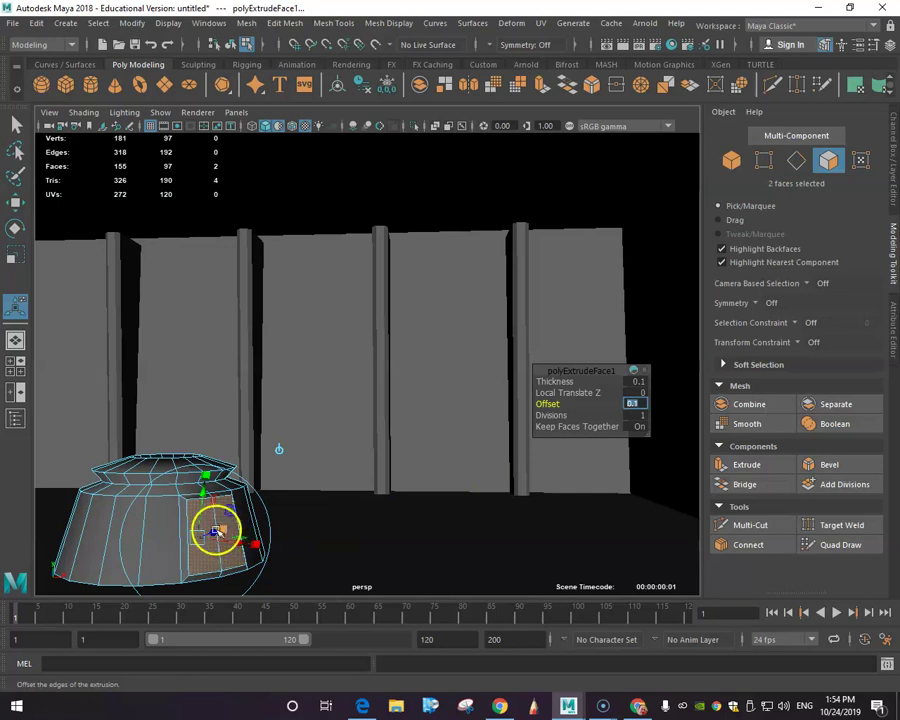
left_click_drag(212, 563, 221, 530)
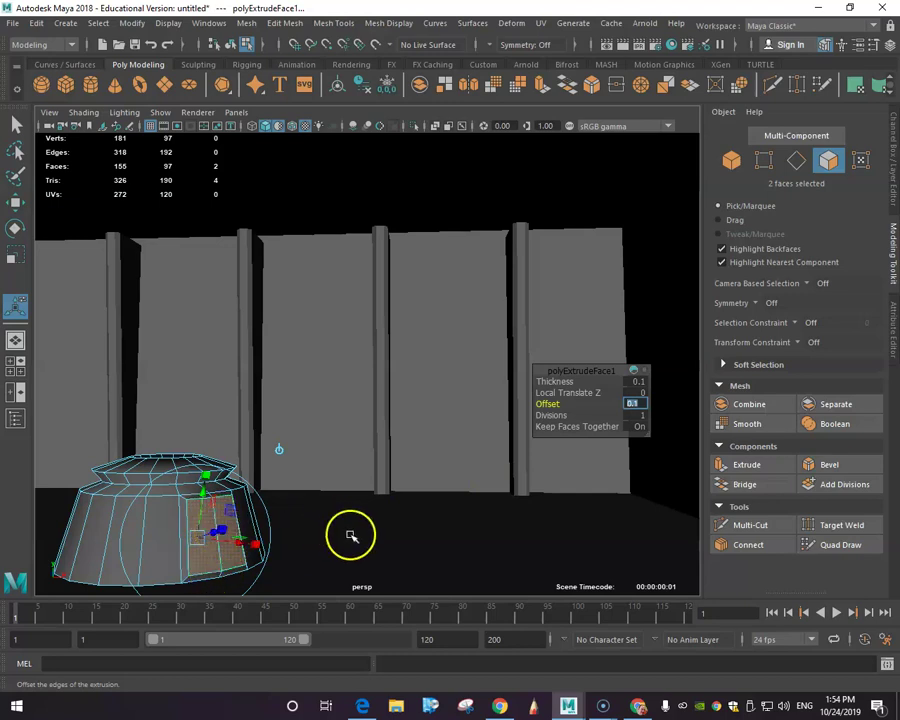
left_click_drag(352, 535, 380, 532, "alt")
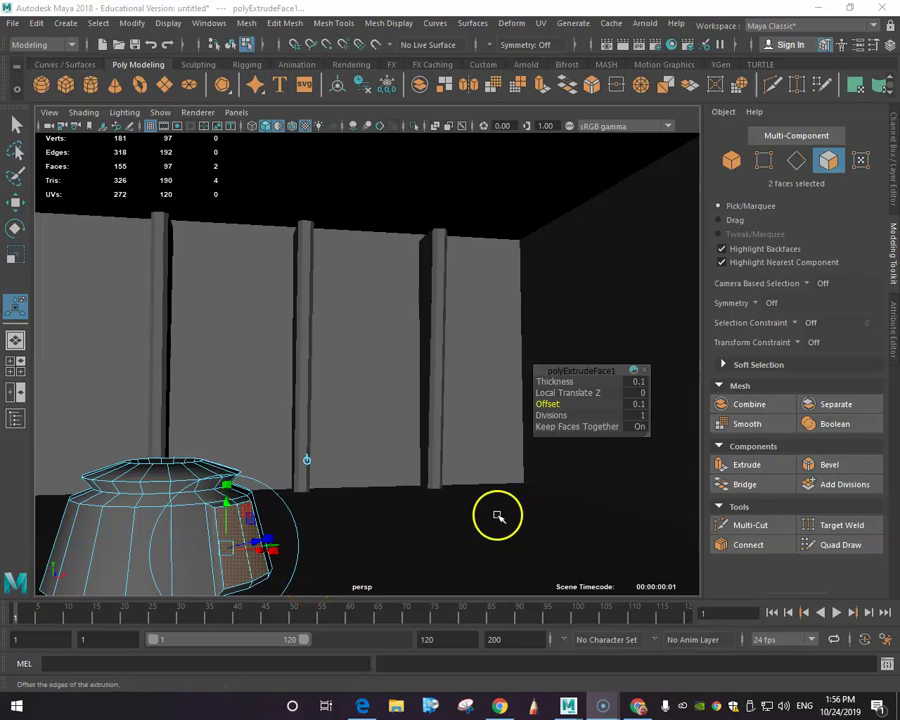
Step: Leave the extrusion and try to select everything in the scene while in face selection mode
left_click(18, 127)
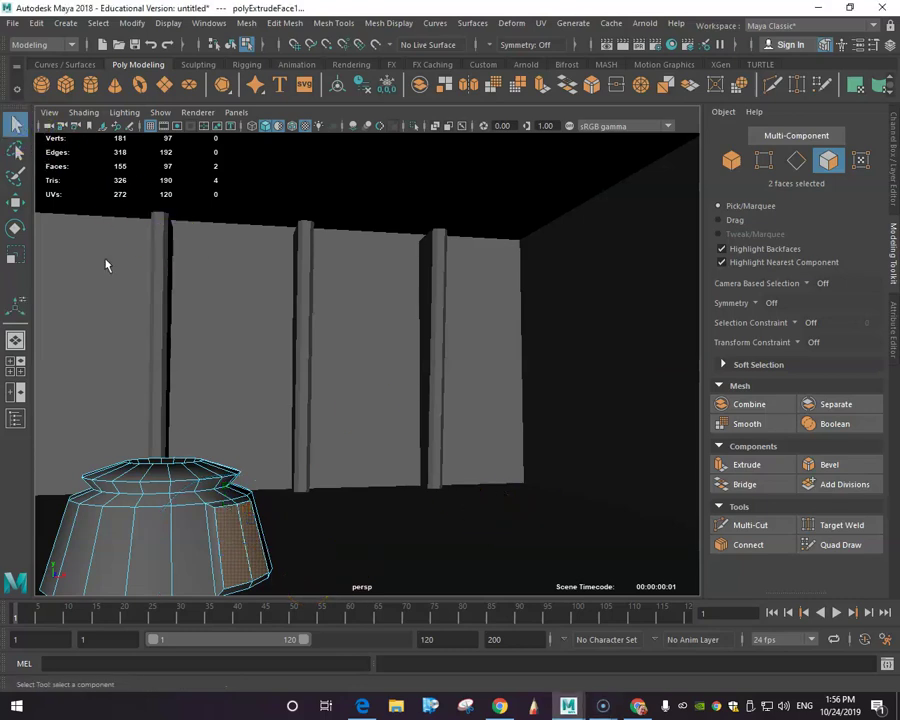
left_click(372, 496)
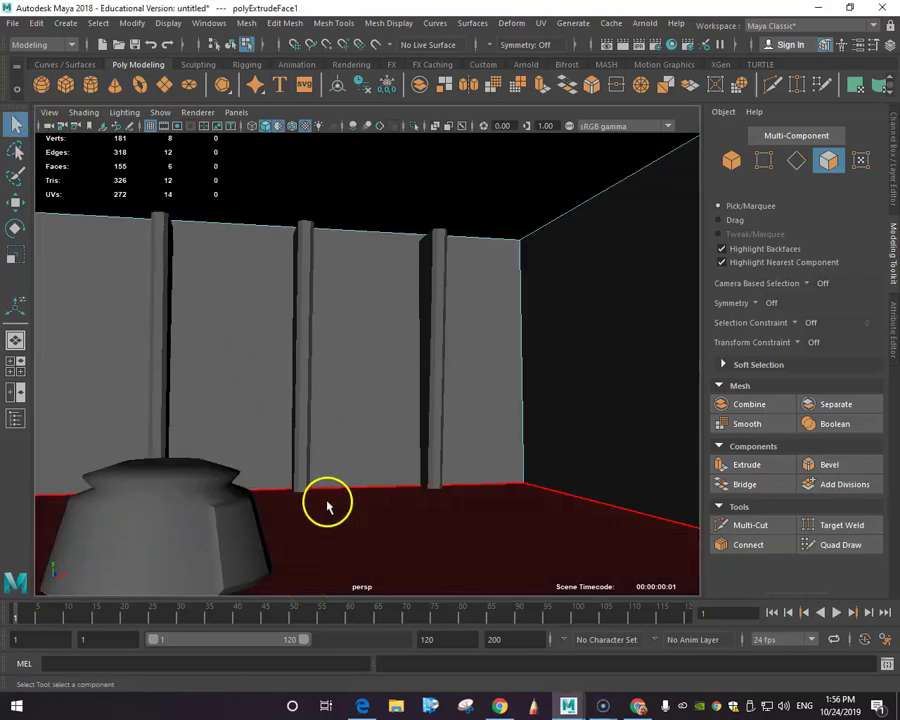
scroll(328, 505, "down", 8)
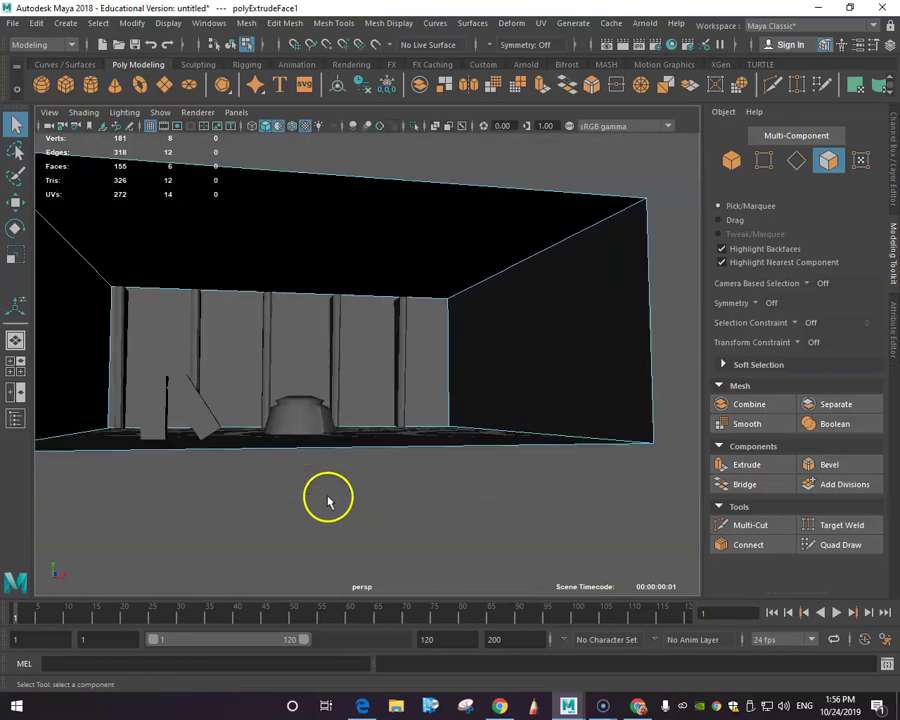
scroll(328, 498, "down", 3)
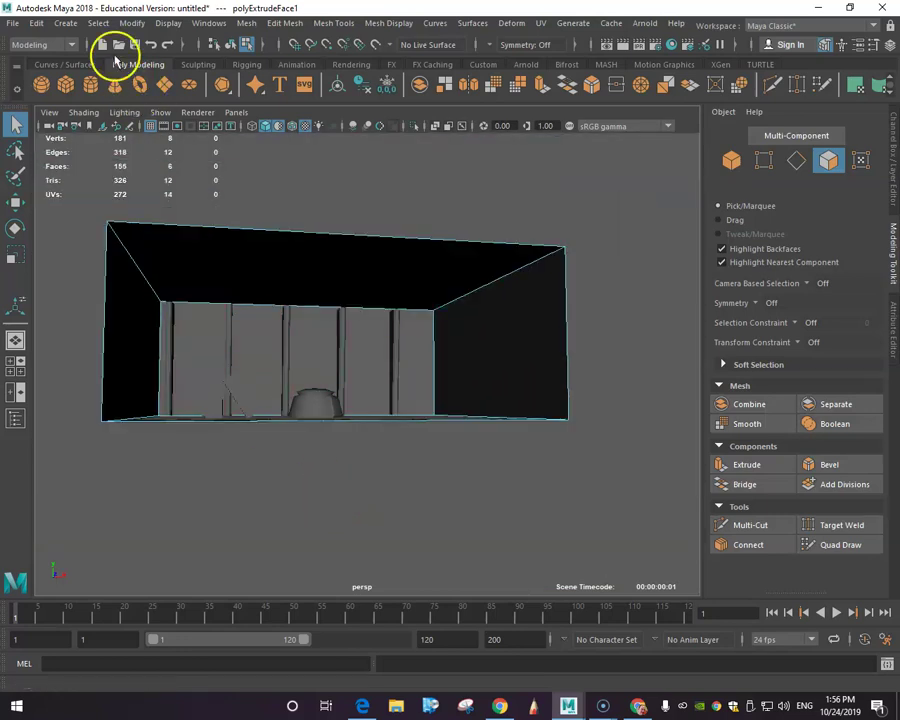
left_click(94, 23)
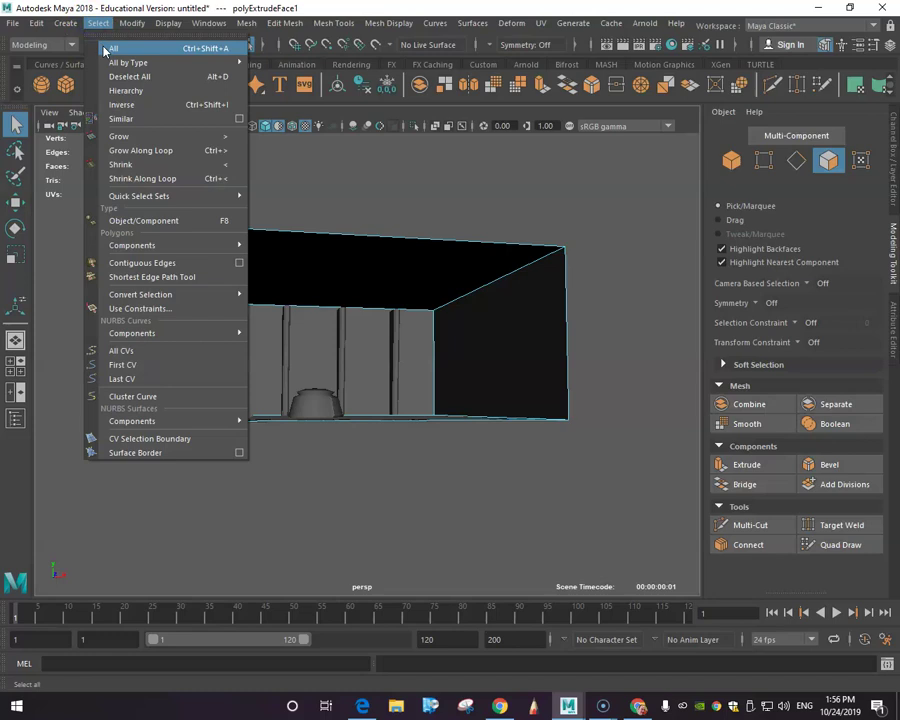
left_click(113, 48)
scroll(228, 330, "up", 2)
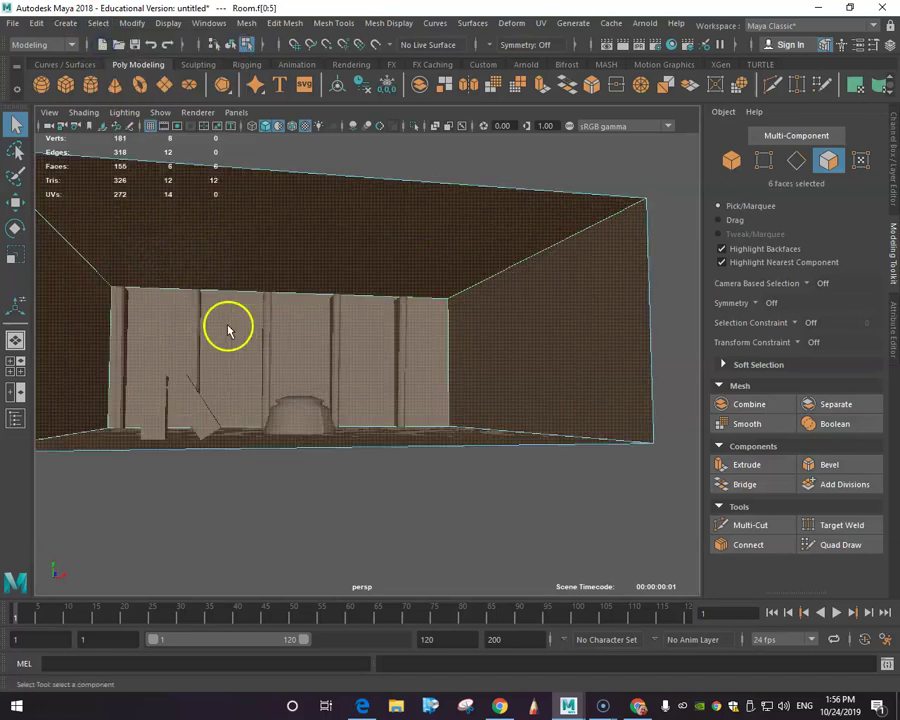
scroll(240, 390, "down", 2)
left_click(237, 460)
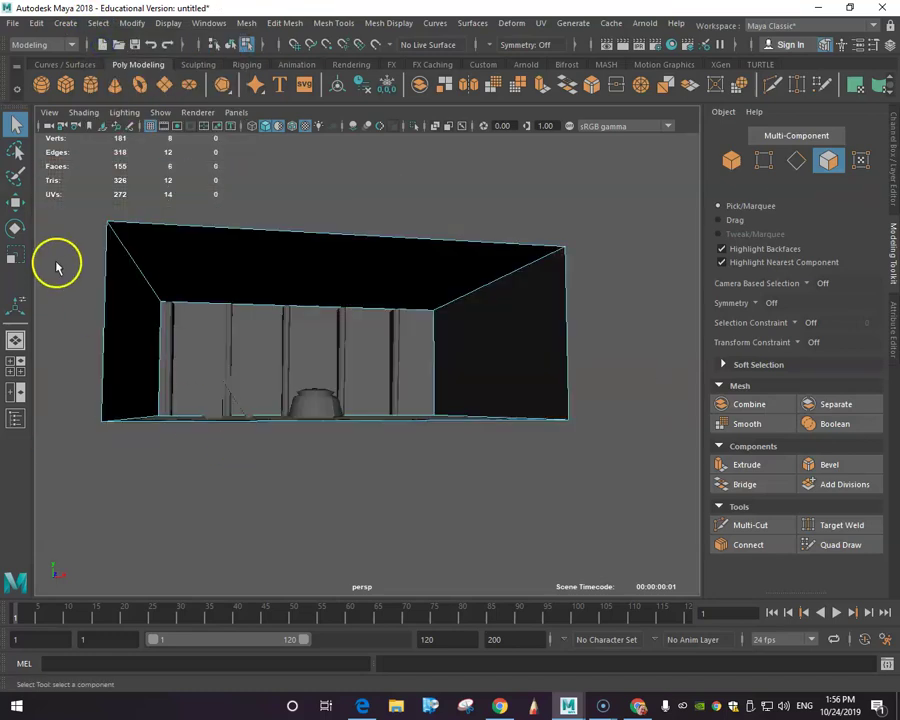
Step: Try to select the whole scene with a marquee around the room and with Select All
left_click_drag(70, 237, 600, 476)
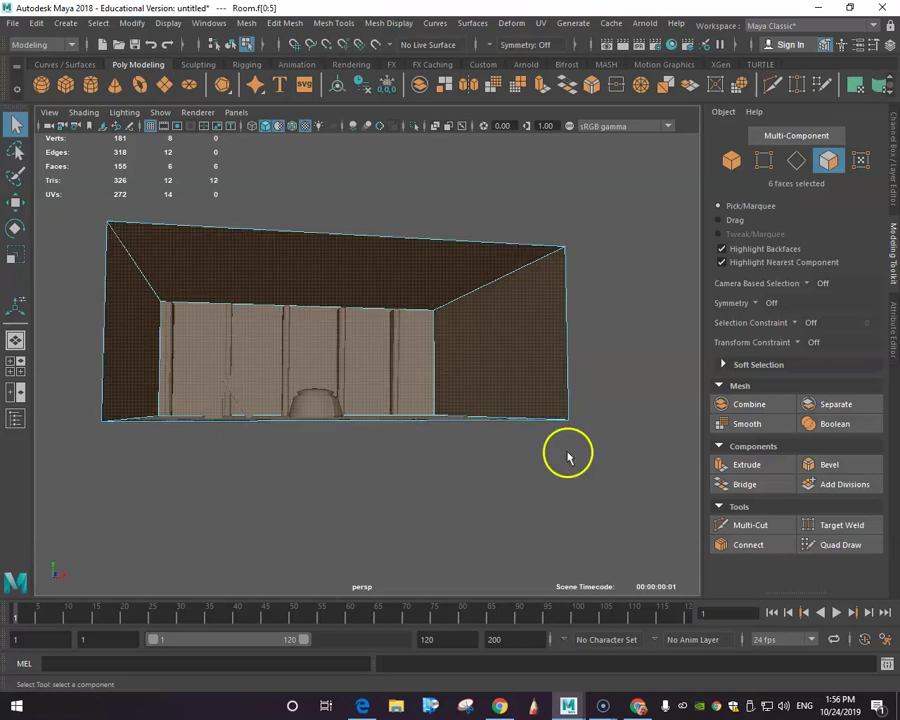
left_click_drag(545, 468, 446, 496, "alt")
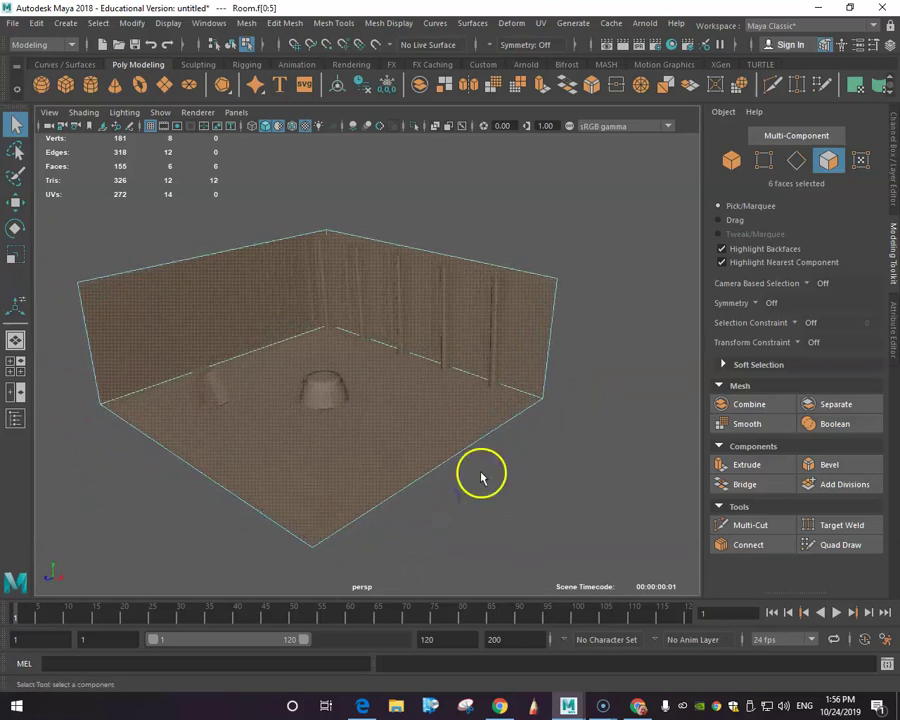
left_click(325, 420)
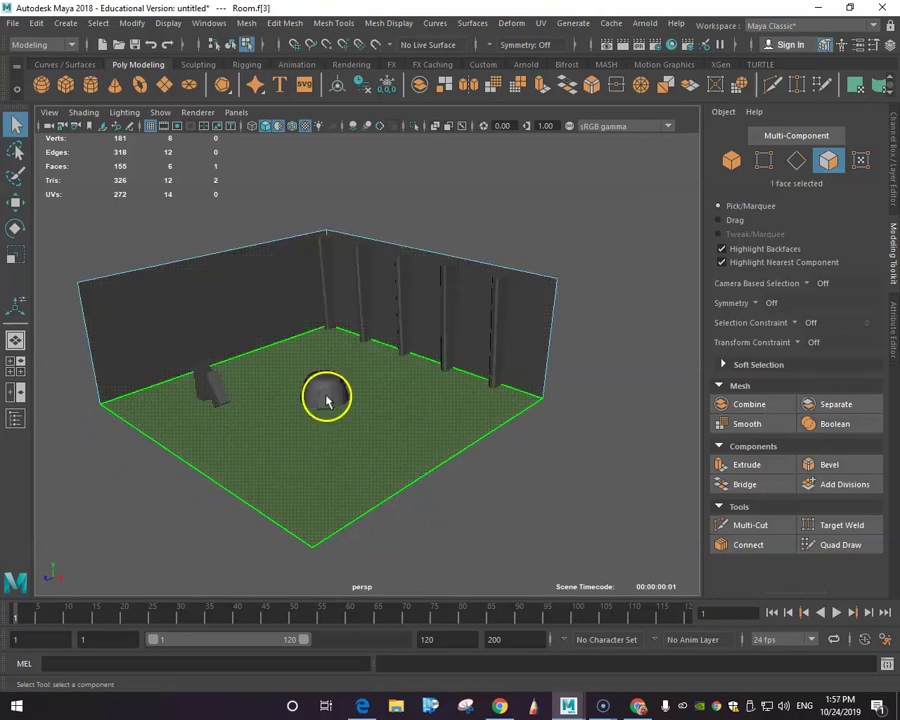
left_click(97, 23)
left_click(117, 50)
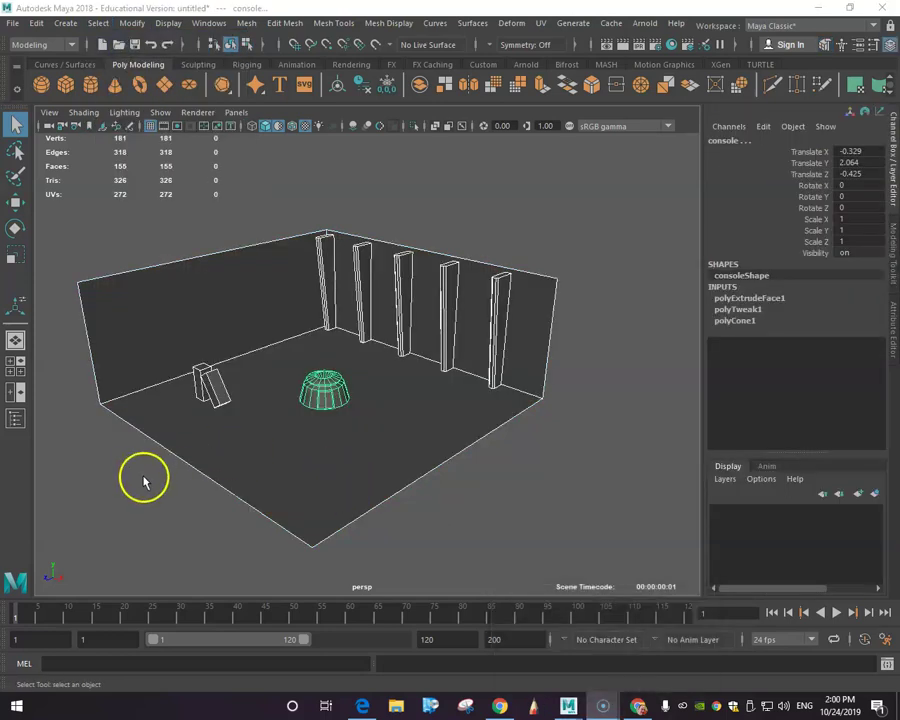
Step: Select the room and all objects in it and create a display layer from the selection
left_click(145, 482)
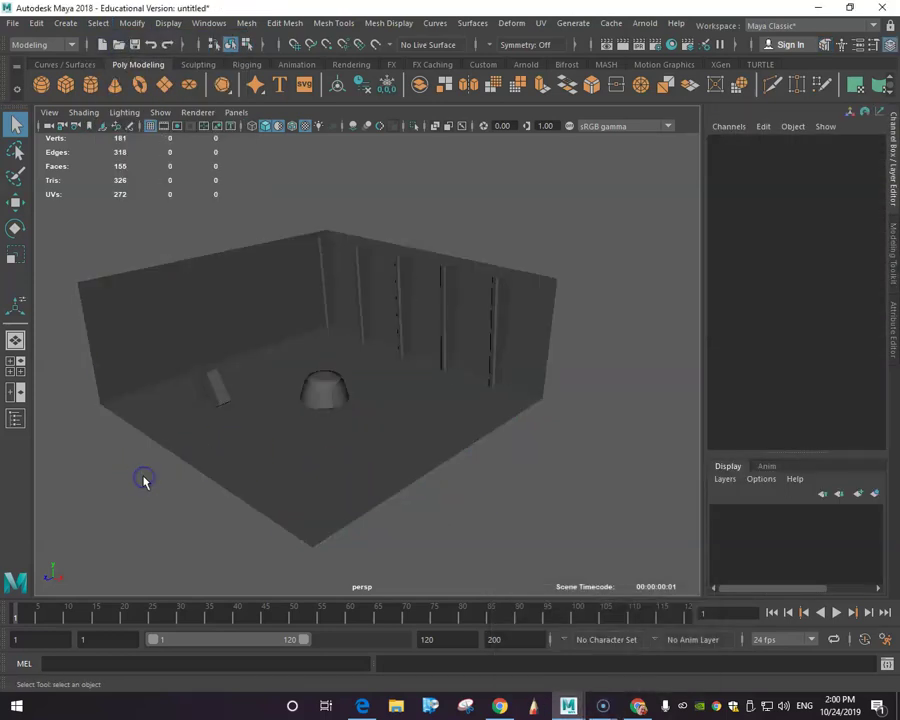
left_click_drag(105, 302, 318, 474)
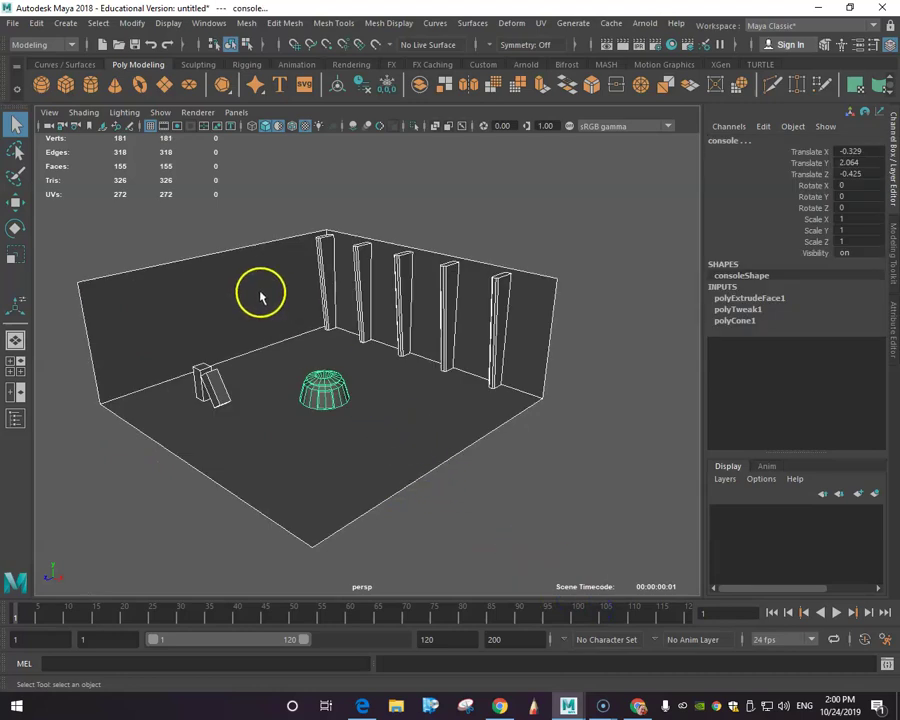
left_click(97, 23)
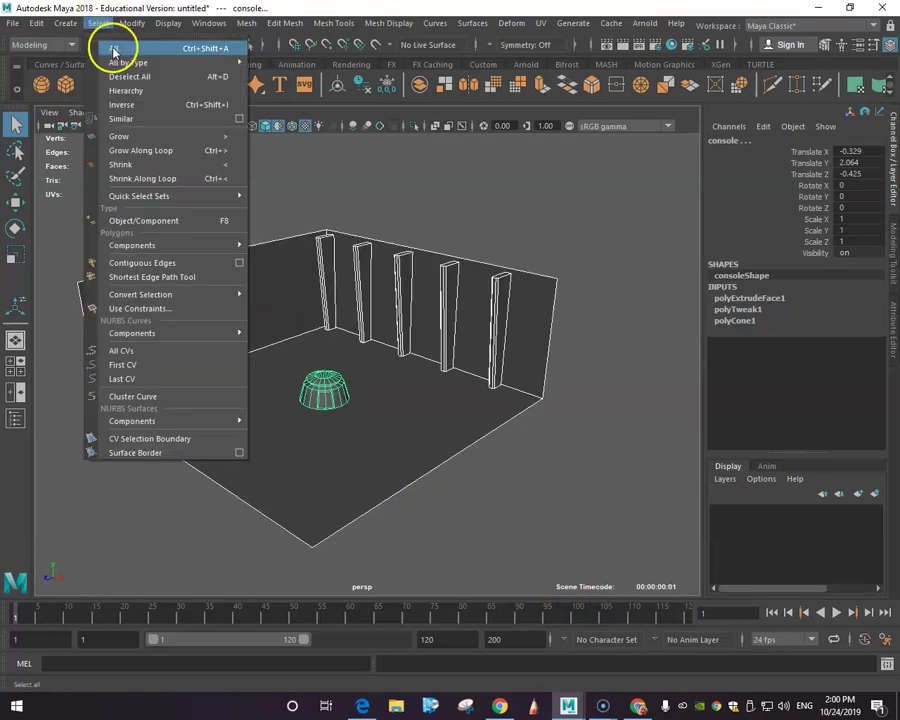
left_click(538, 187)
left_click_drag(115, 224, 395, 395)
left_click(728, 482)
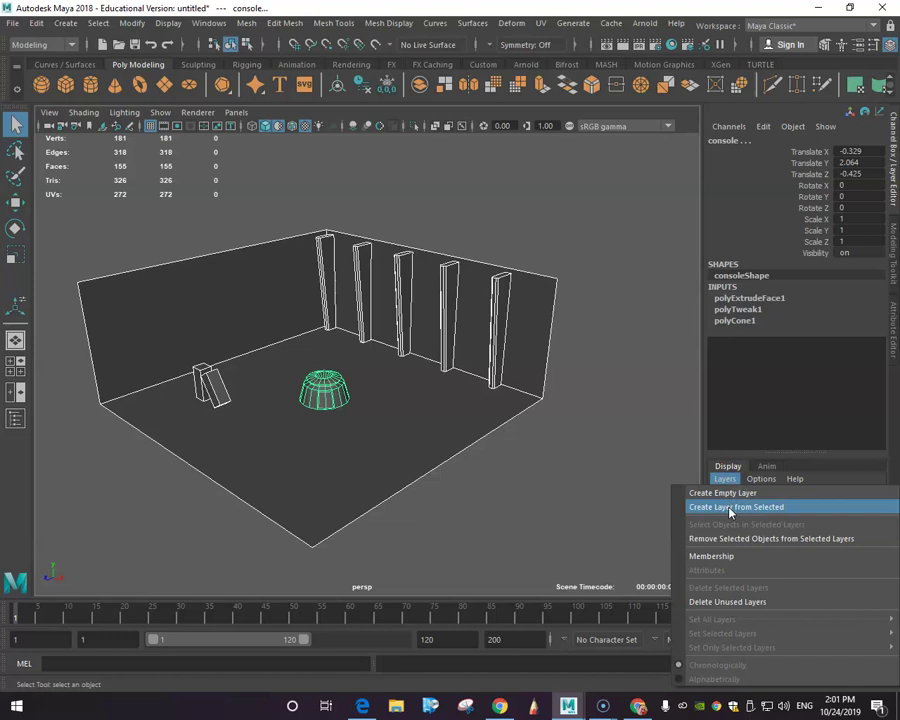
left_click(730, 508)
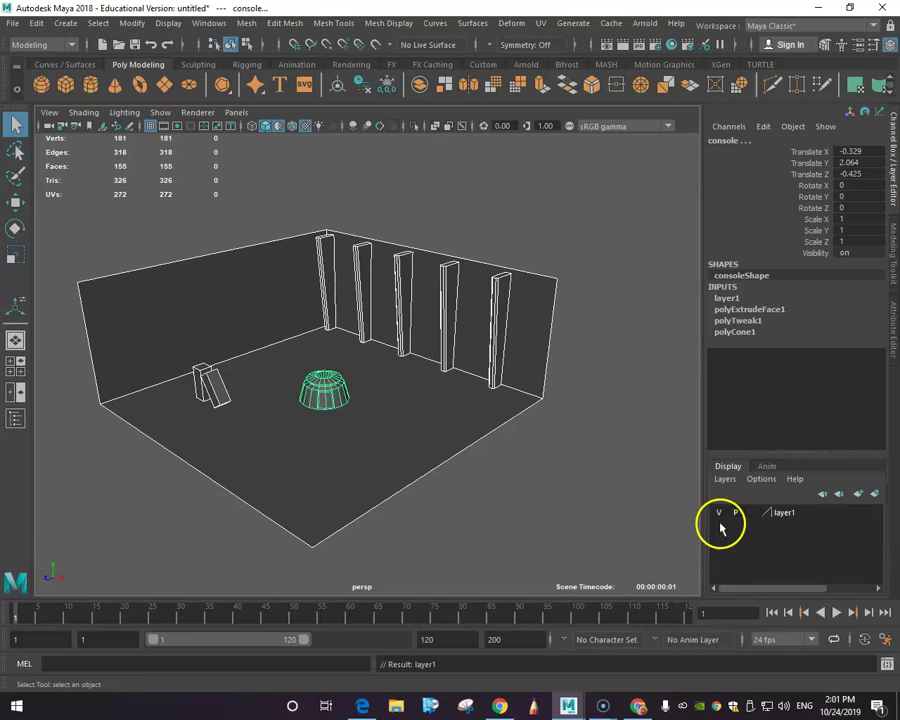
Step: Hide the new display layer, leaving the viewport grid switched on
left_click(719, 514)
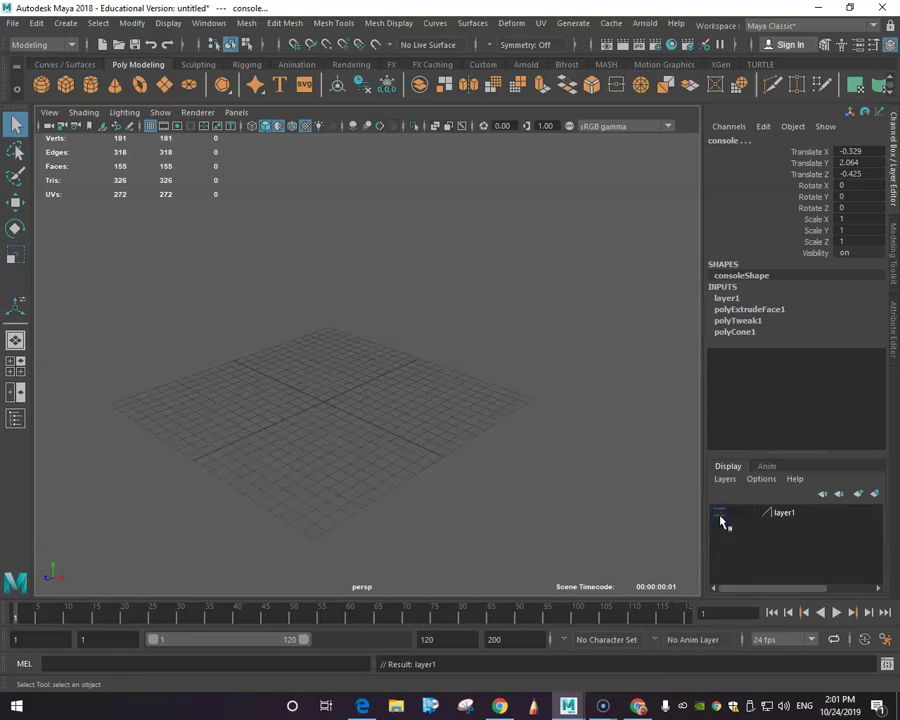
left_click(719, 514)
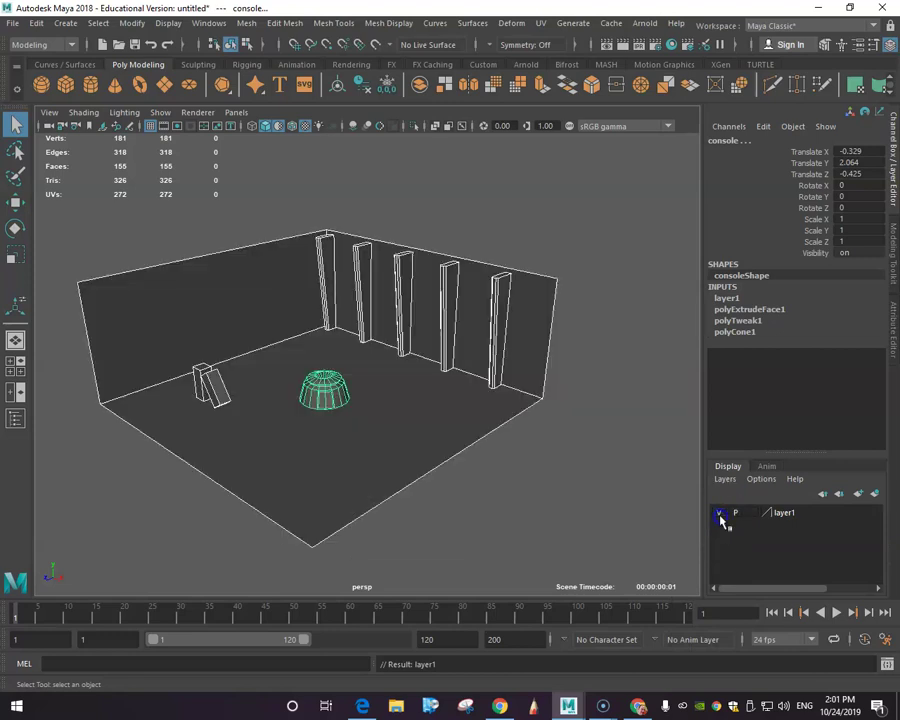
left_click(719, 514)
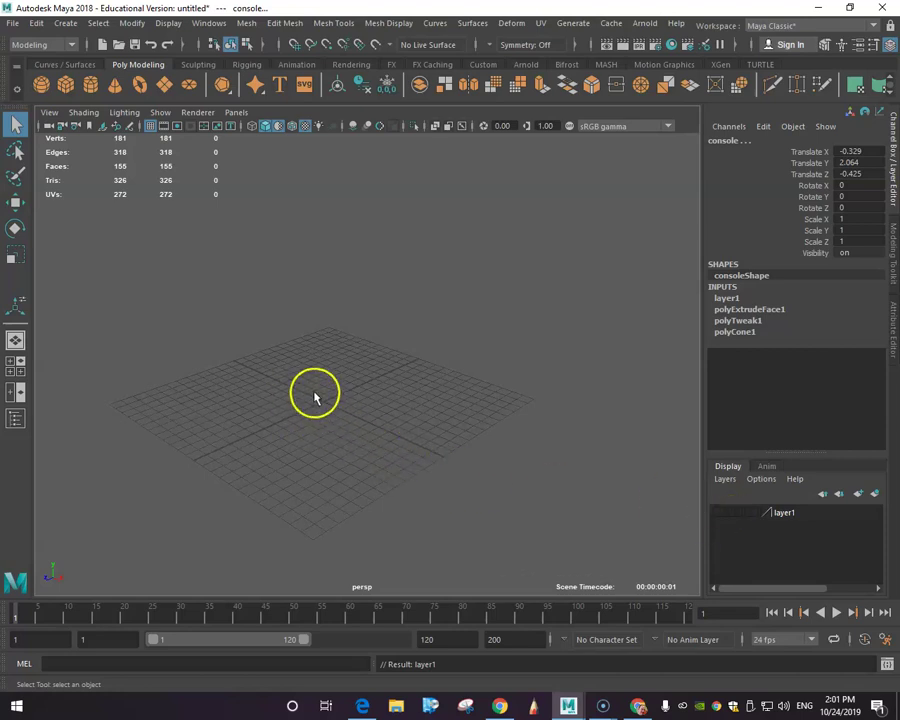
left_click(150, 127)
left_click(150, 127)
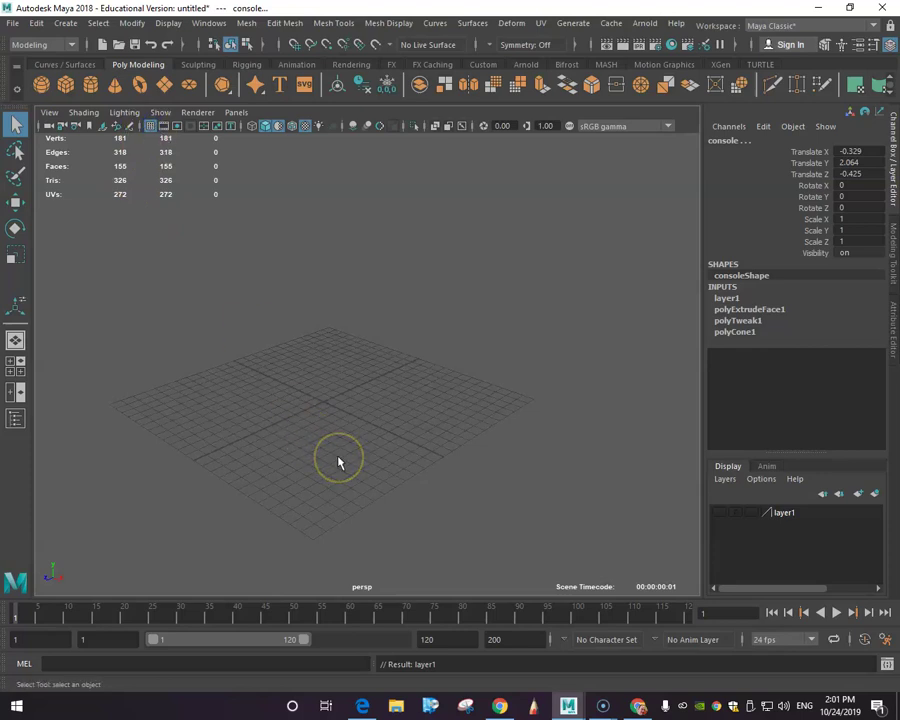
Step: Create a polygon sphere at the centre of the grid and name it sun
left_click(41, 86)
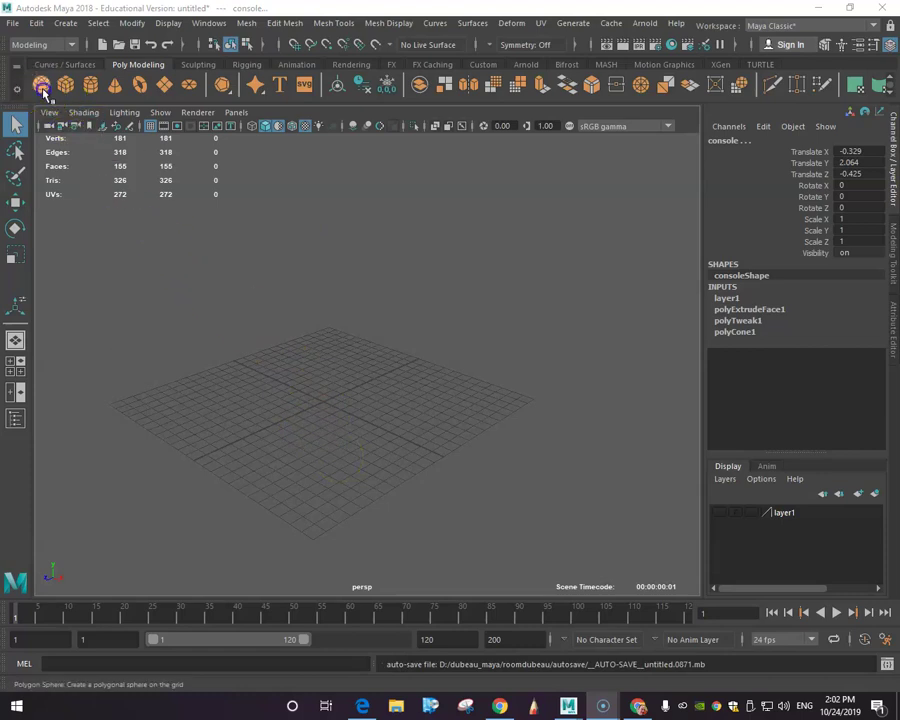
left_click(323, 402)
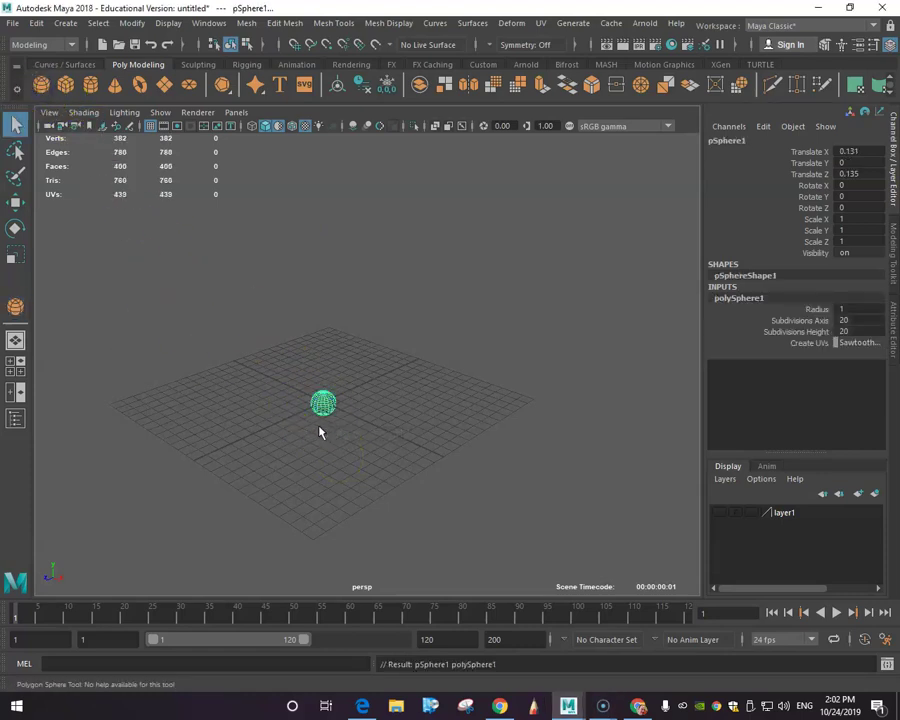
double_click(729, 140)
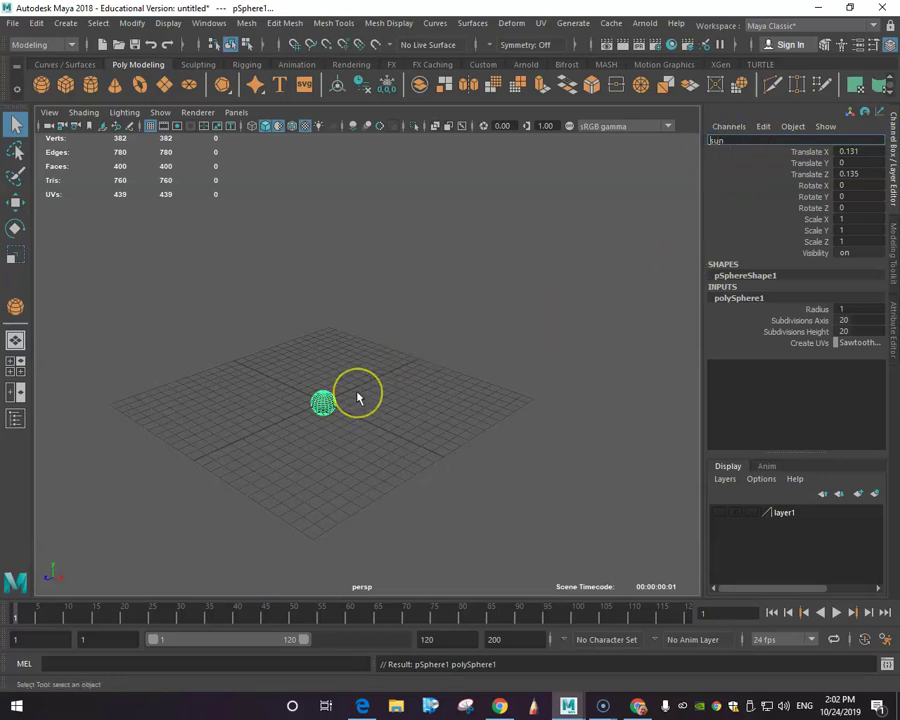
key("Return")
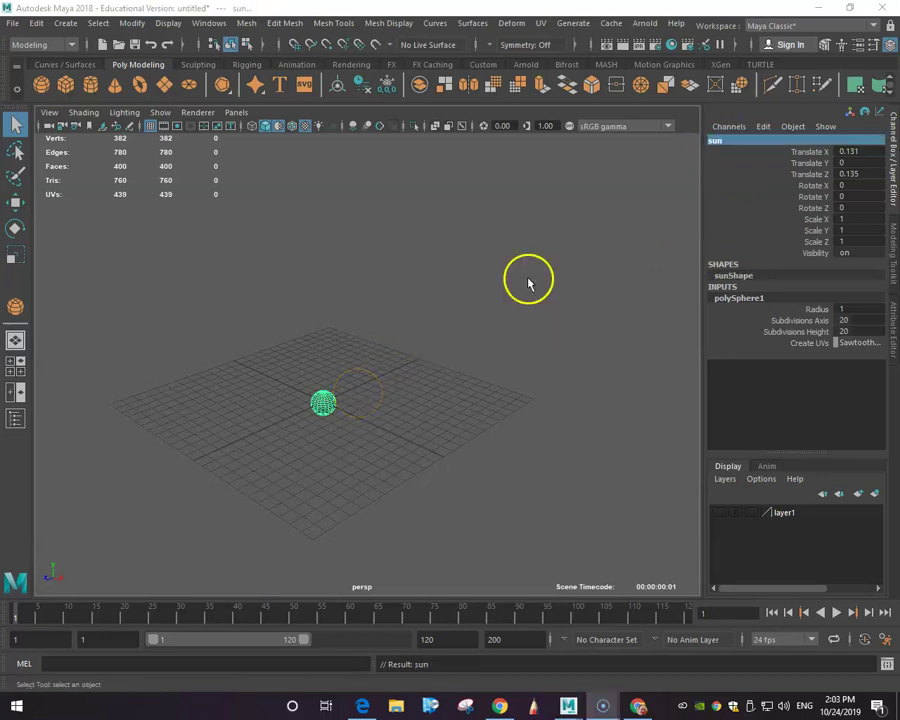
Step: Set the sun's X, Y and Z scale to 0.5 and save the scene as roomdubeau.mb
left_click(328, 405)
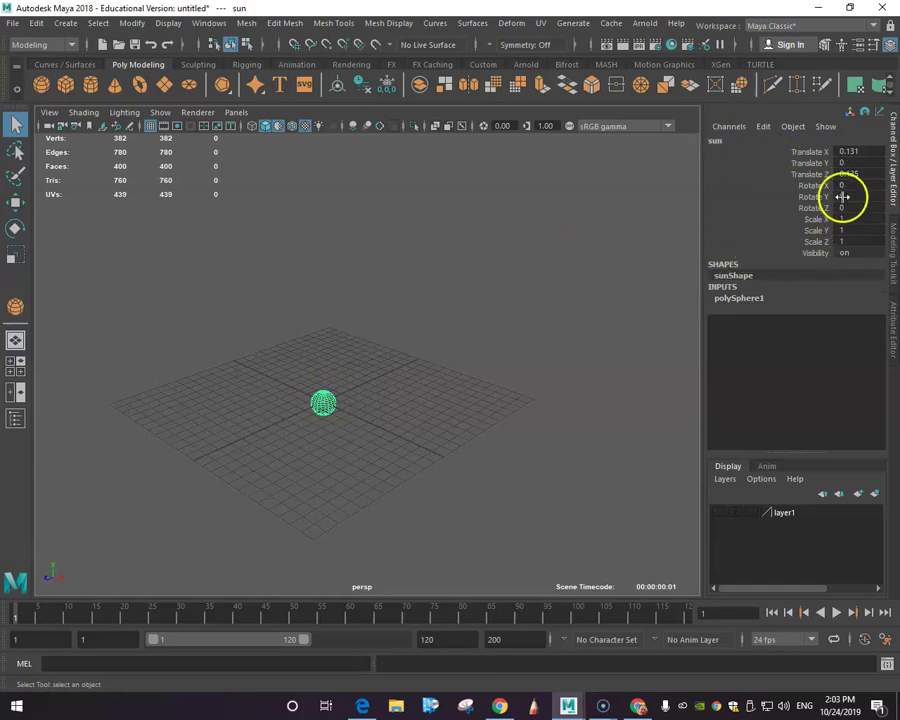
left_click_drag(856, 218, 858, 238)
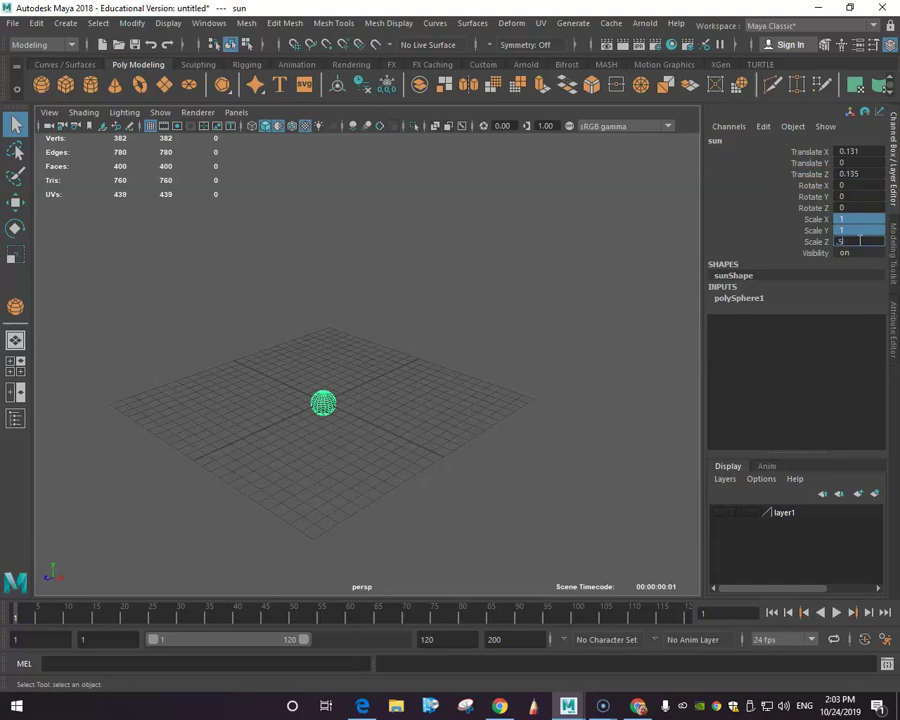
left_click(858, 240)
type(".5")
key("Return")
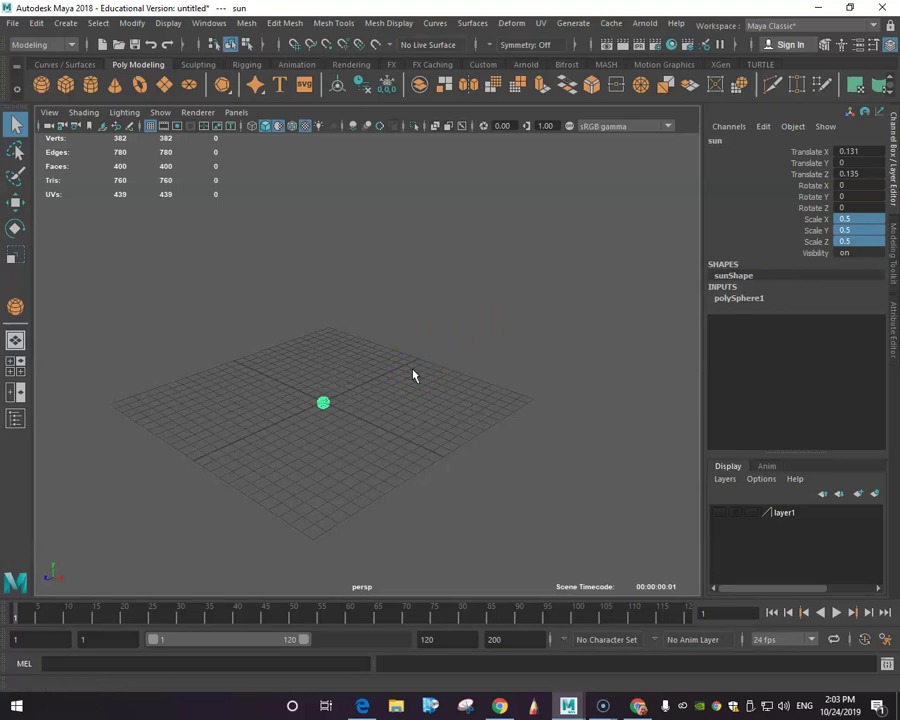
key("ctrl+s")
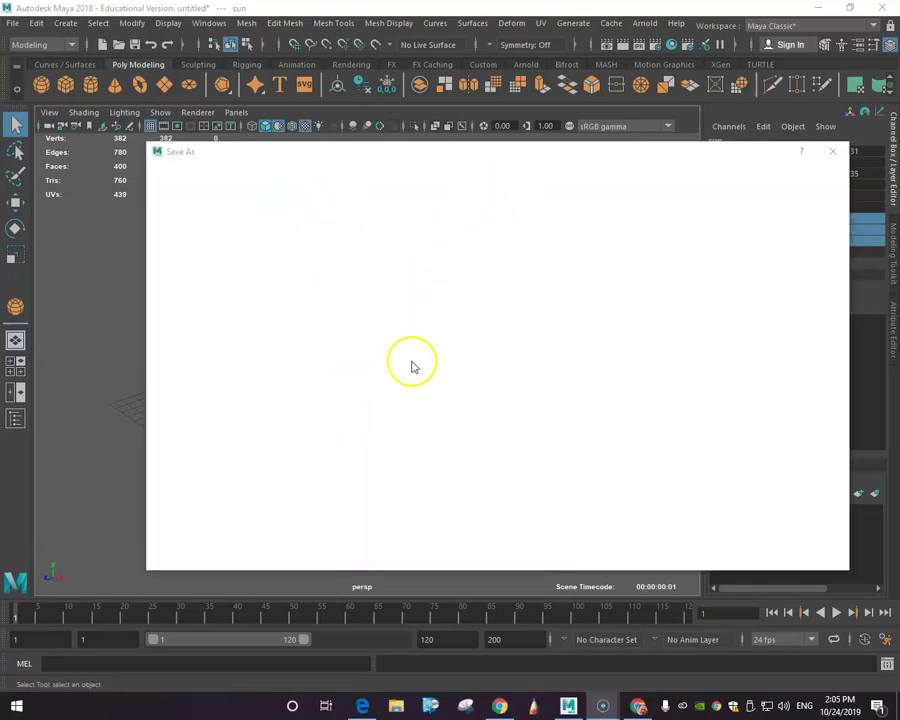
key("Escape")
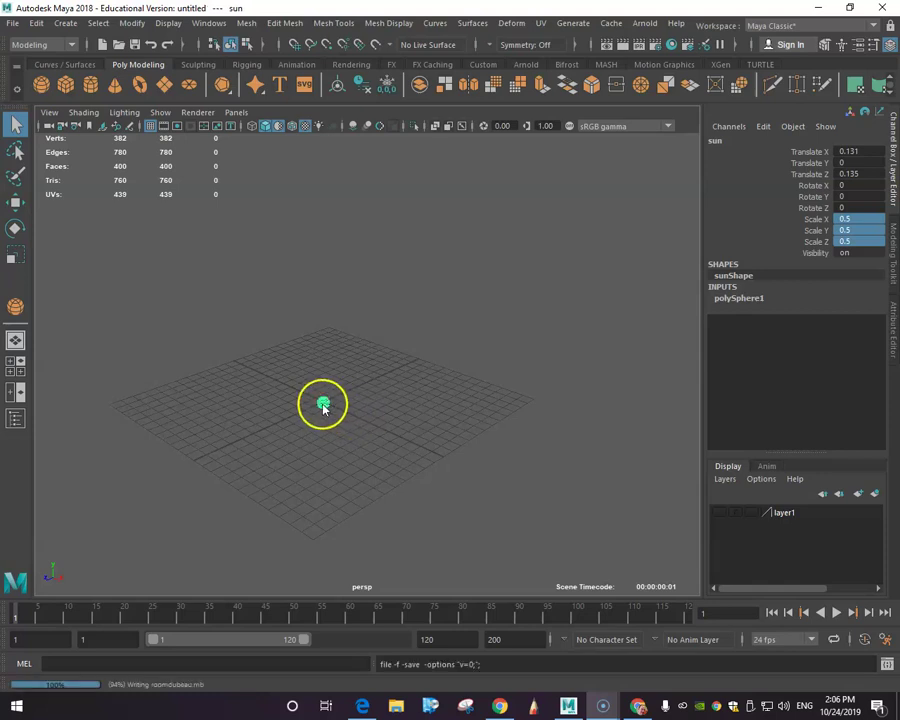
Step: Set the sun sphere's axis and height subdivisions to 12
left_click(323, 403)
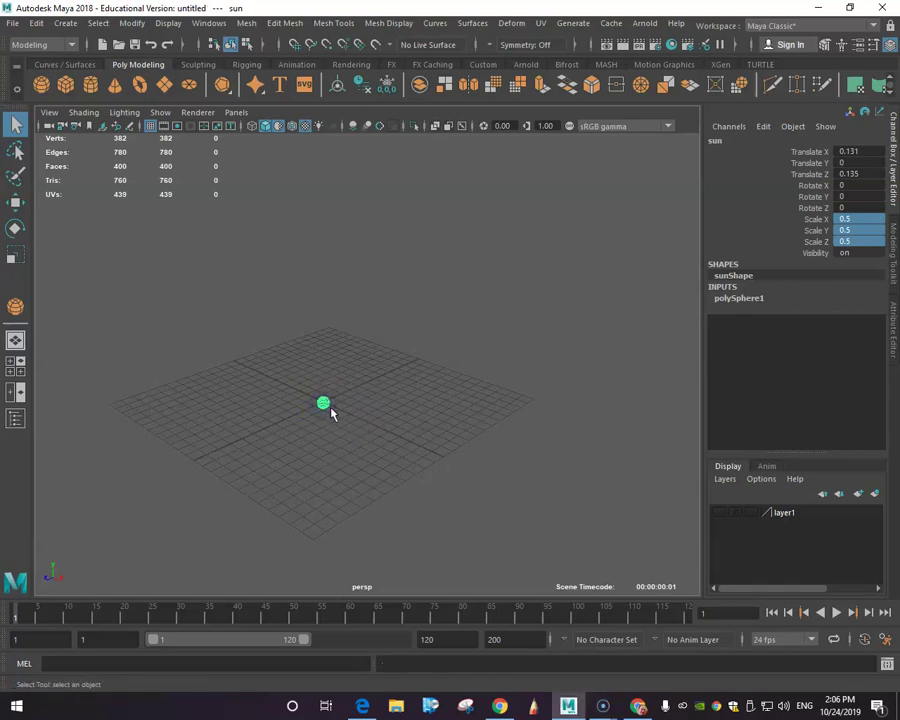
key("f")
scroll(331, 413, "down", 5)
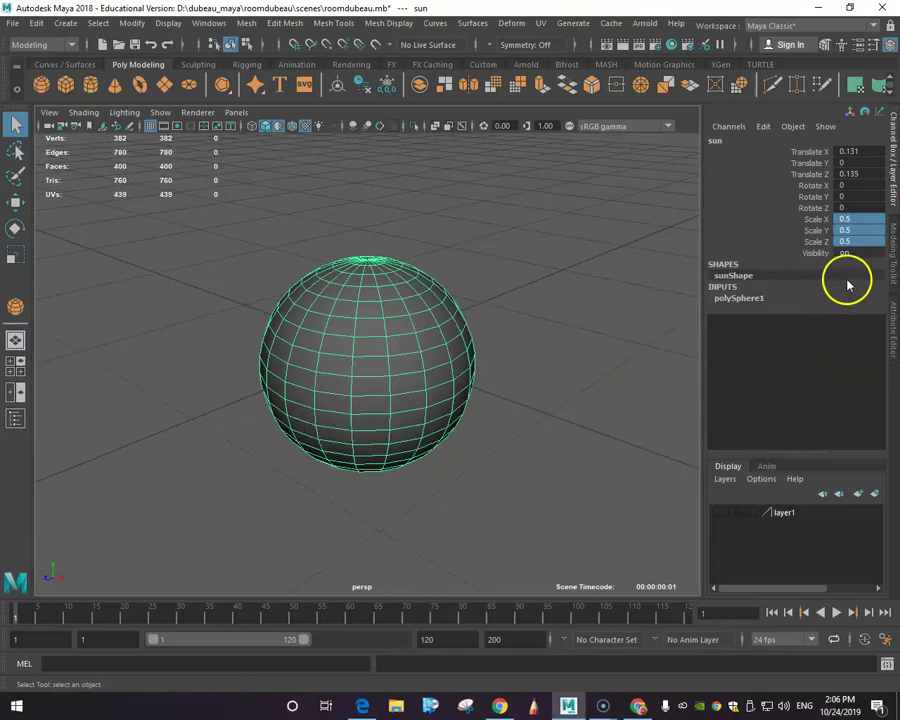
left_click(757, 298)
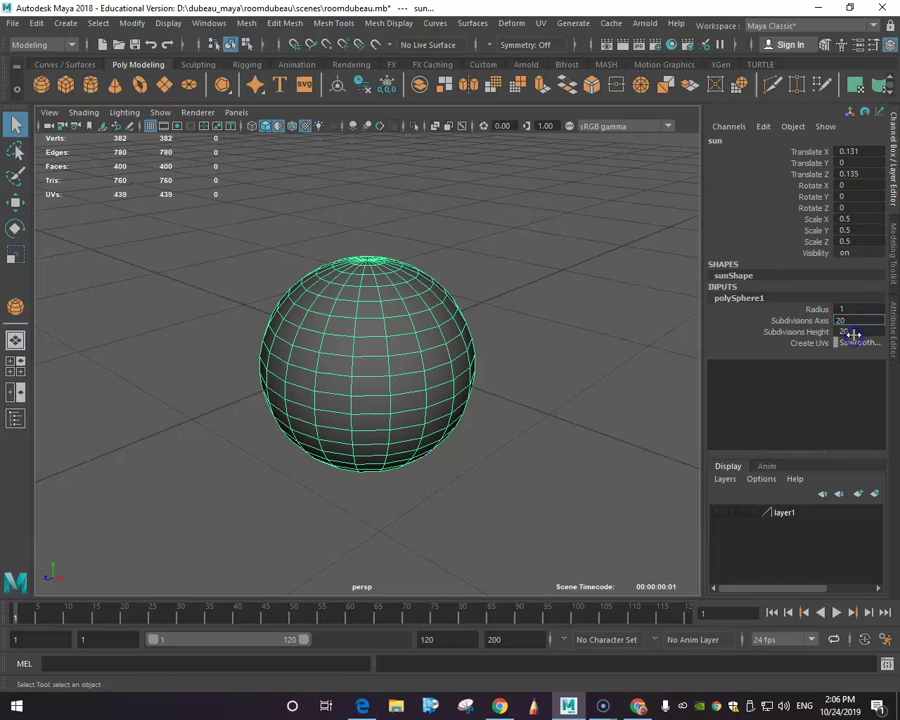
left_click_drag(854, 313, 855, 329)
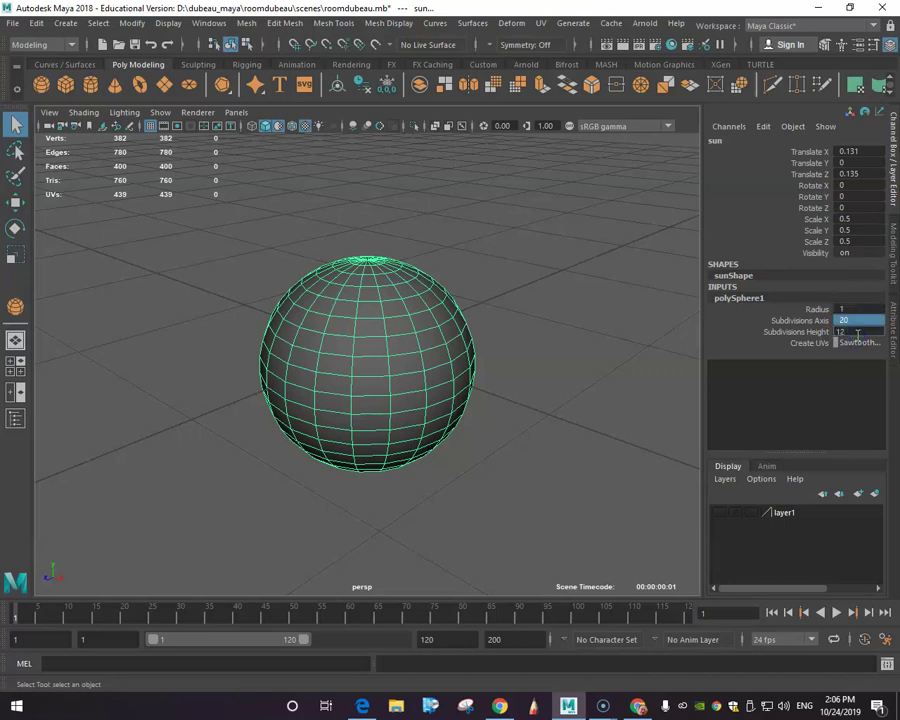
key("Return")
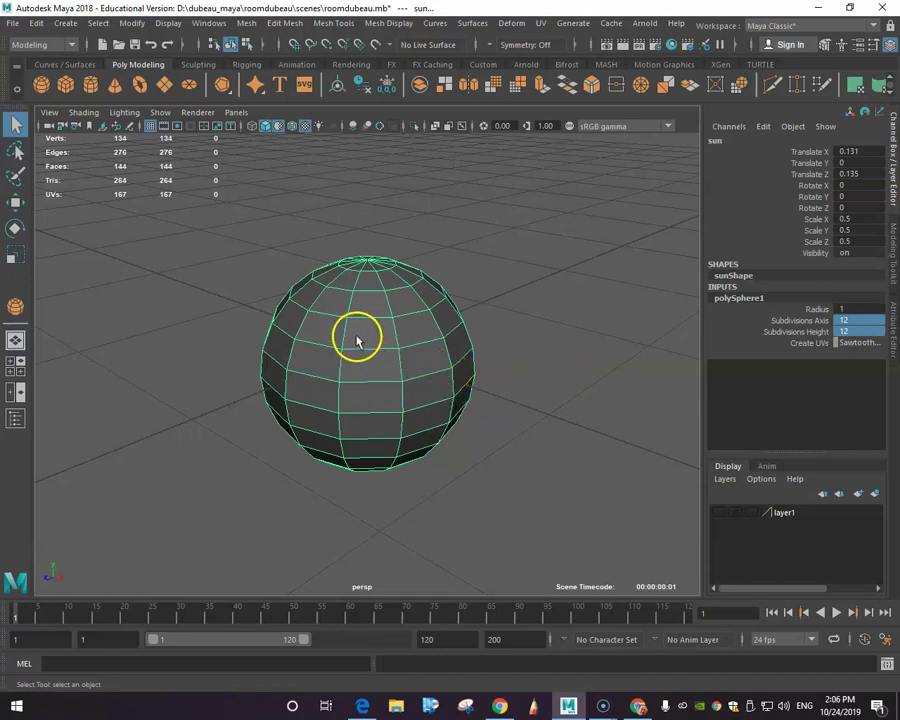
Step: Preview the sun in wireframe, then return the viewport to smooth shading and deselect the sphere
left_click(357, 392)
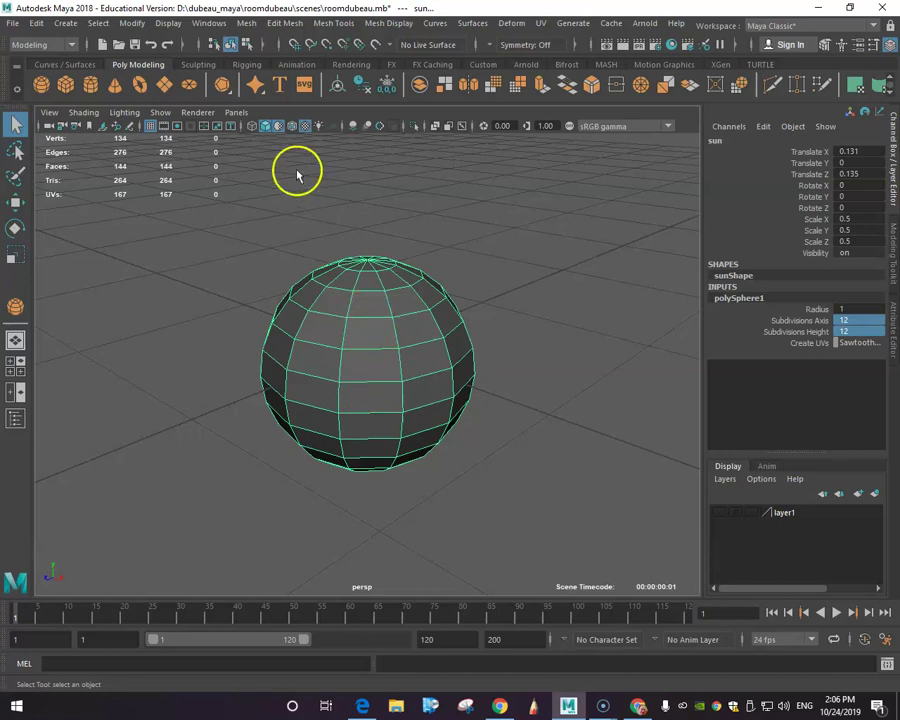
left_click(253, 127)
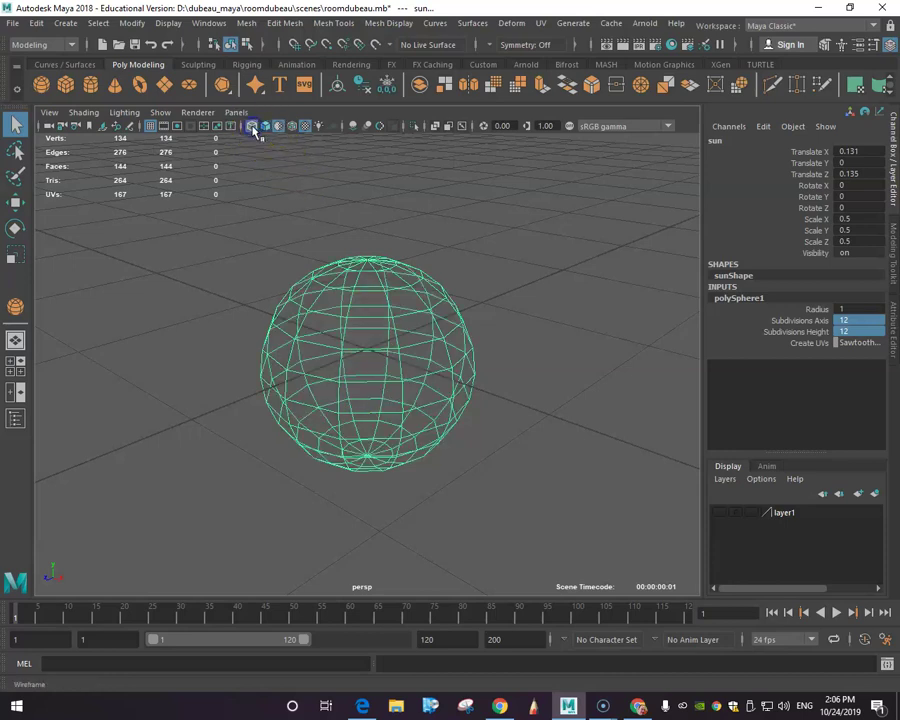
left_click(253, 128)
left_click(266, 128)
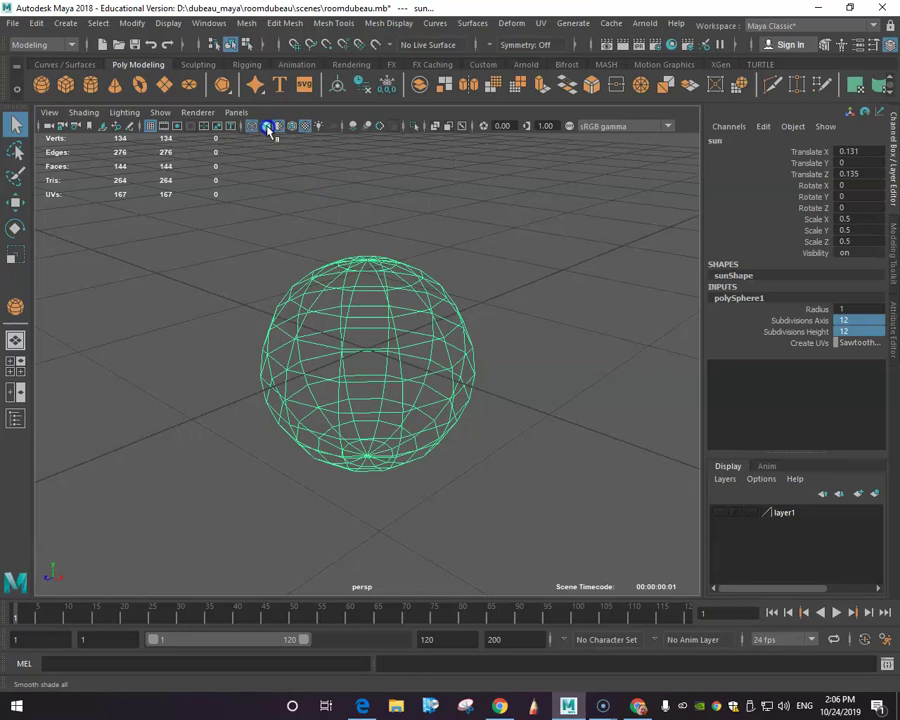
left_click(266, 128)
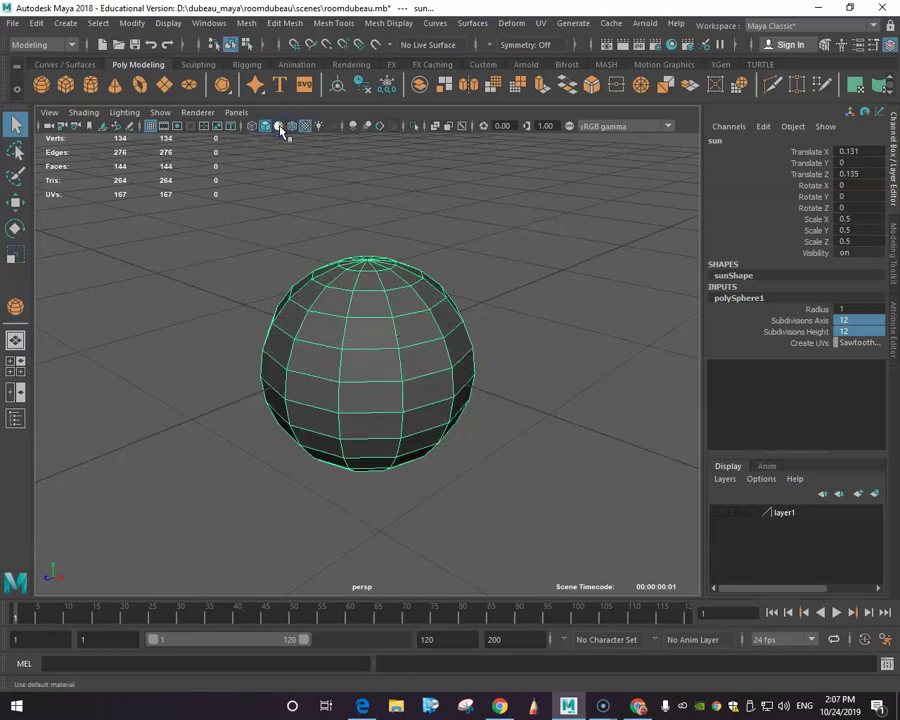
left_click(266, 230)
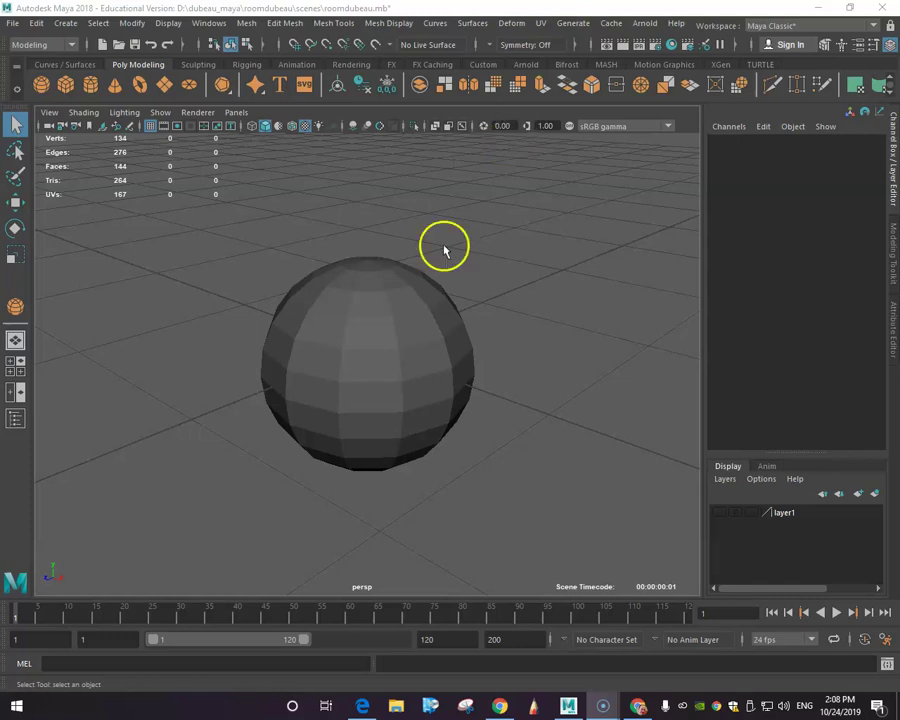
Step: Apply Soften Edge to the sun sphere and deselect it
left_click(378, 302)
left_click(392, 24)
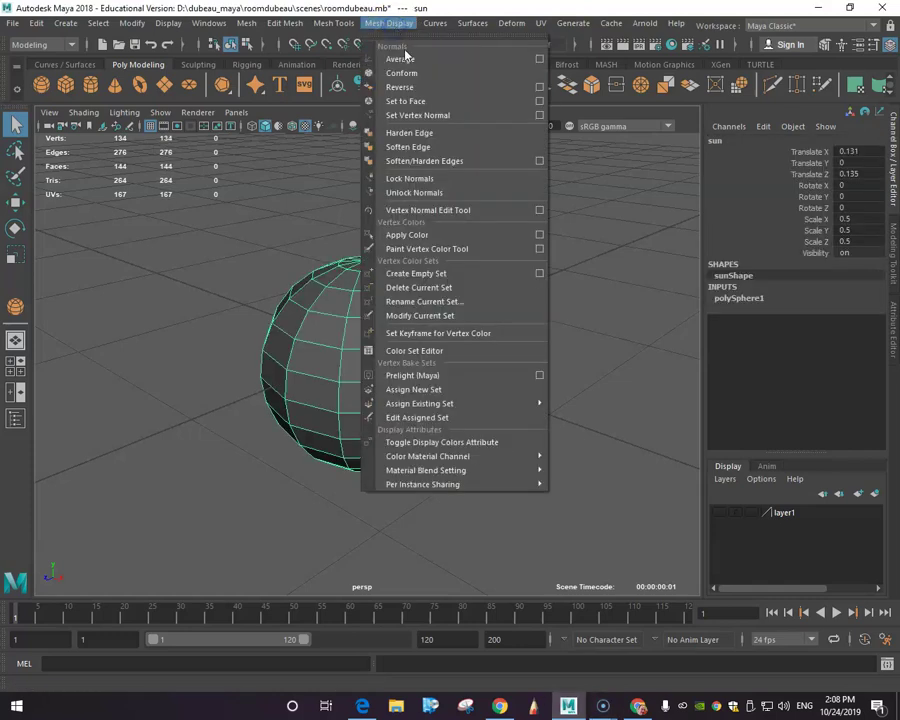
left_click(430, 145)
key("w")
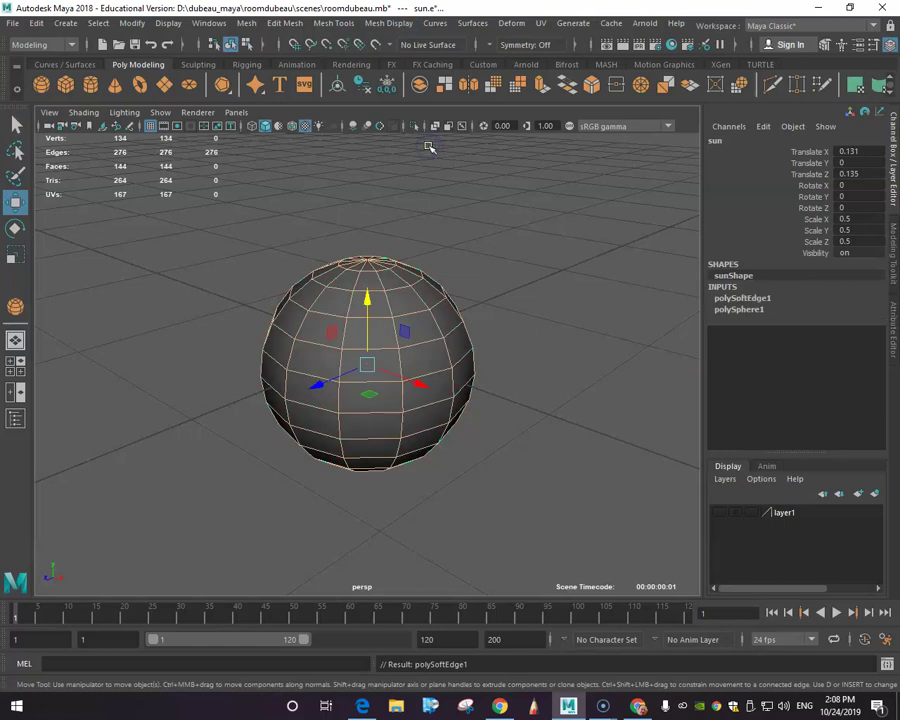
left_click(404, 213)
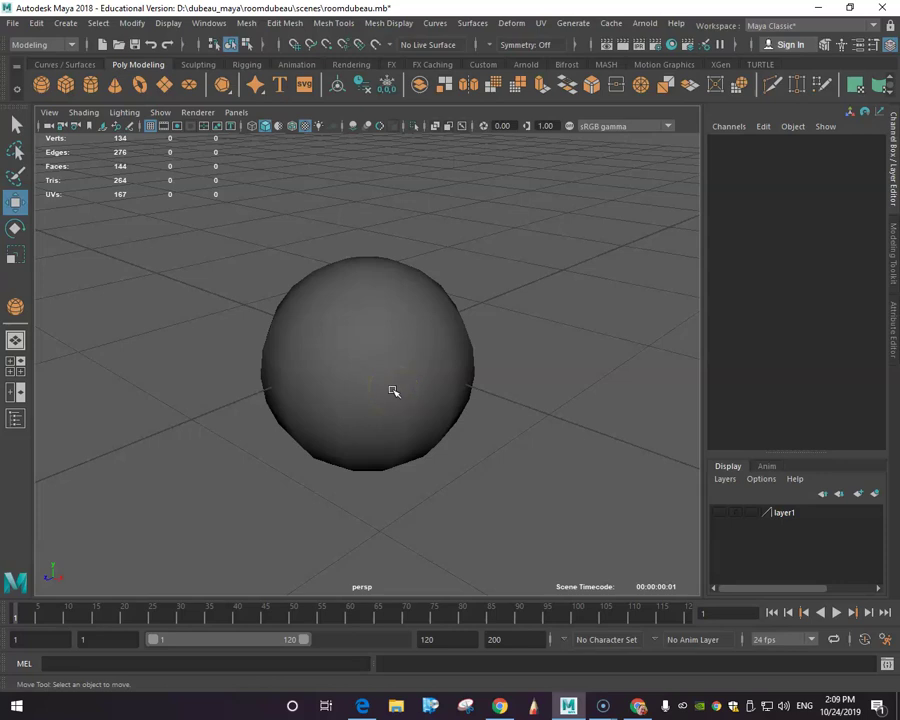
Step: Duplicate the sun sphere and move the copy along the X axis to about 2.23
scroll(482, 315, "down", 5)
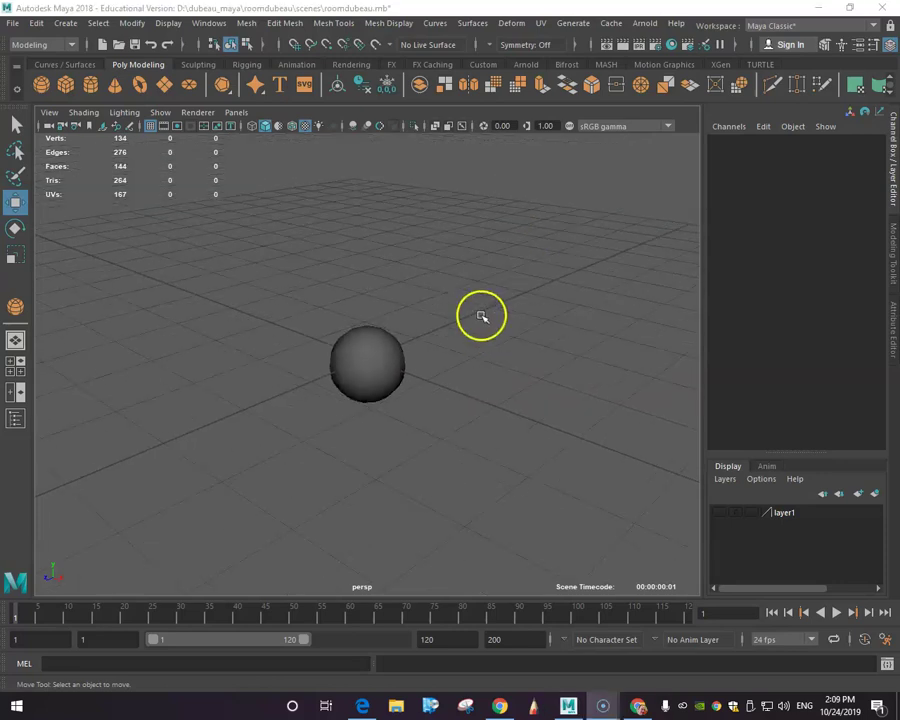
left_click(377, 356)
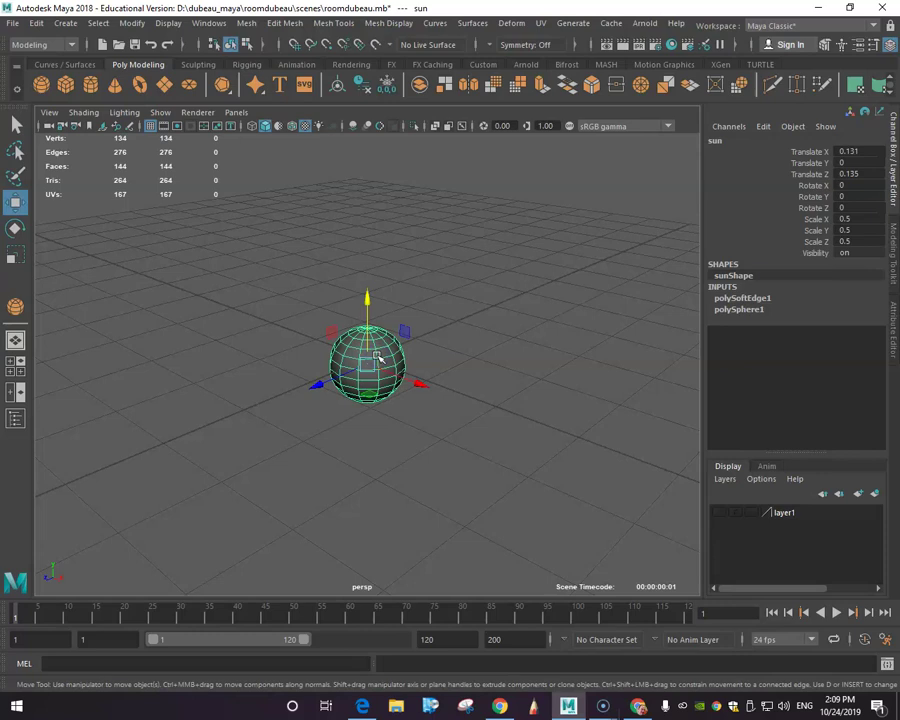
left_click(371, 346)
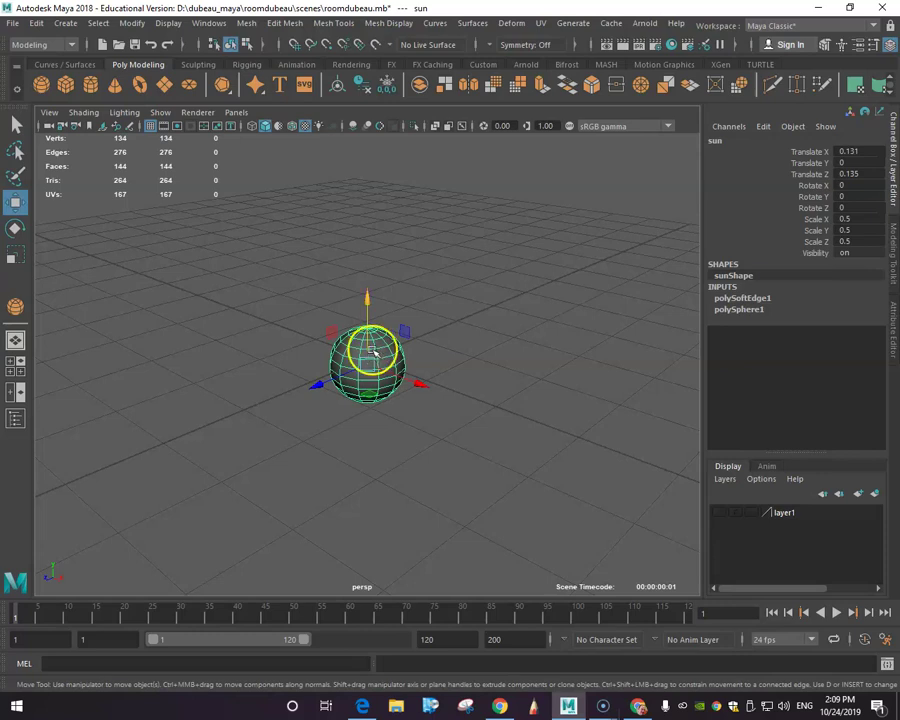
key("ctrl+d")
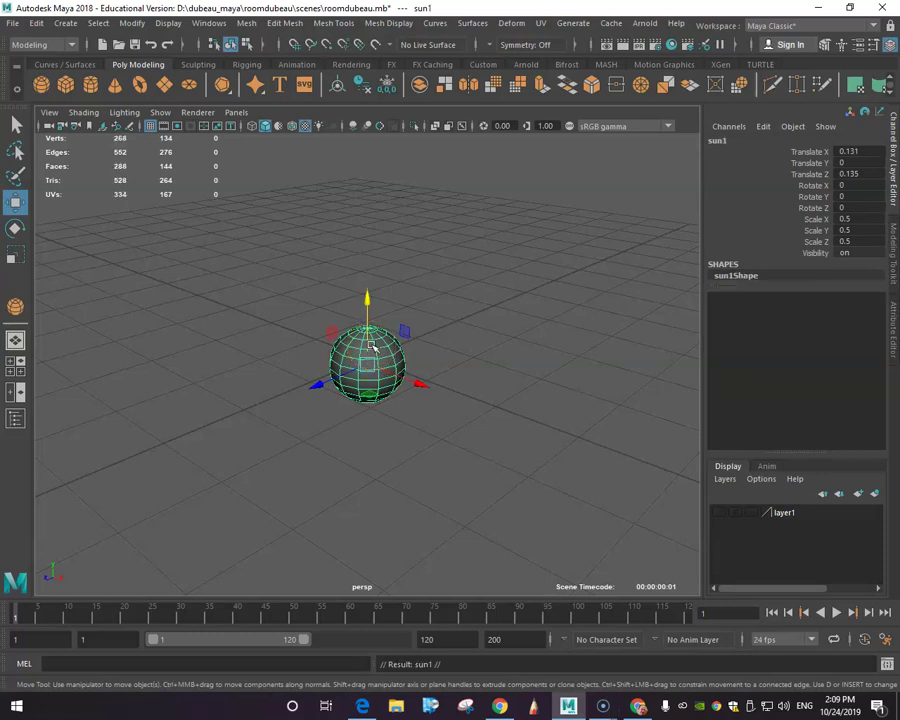
left_click(382, 367)
left_click(416, 383)
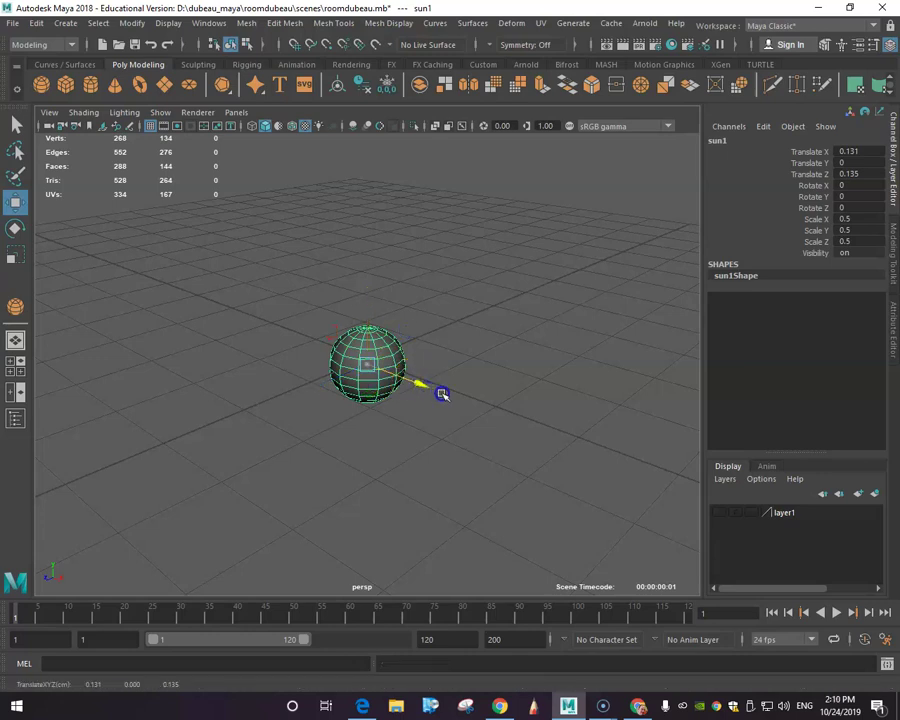
left_click_drag(397, 377, 570, 449)
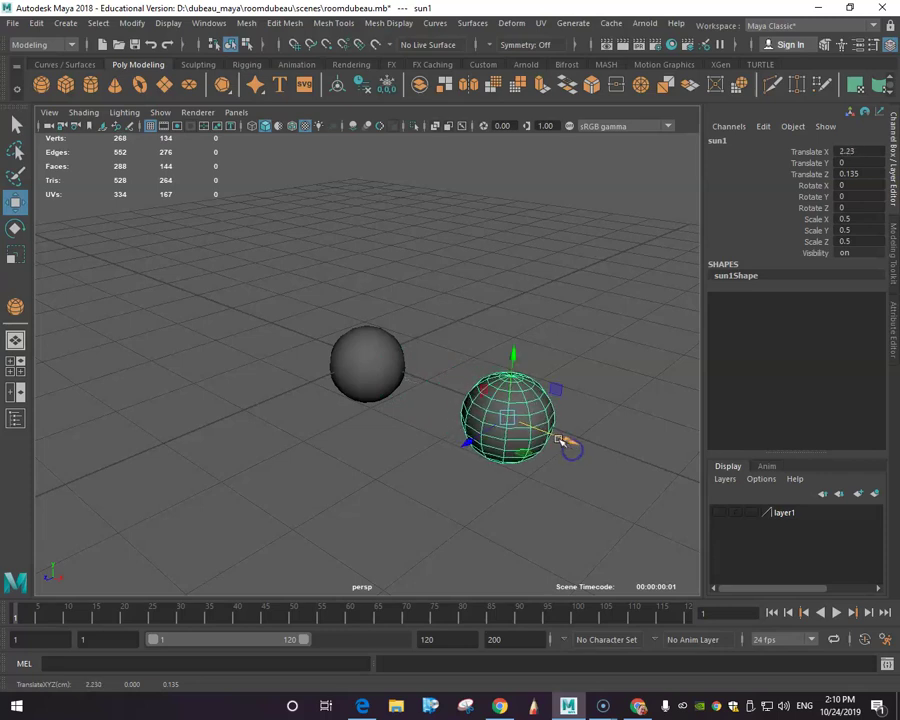
Step: Set the duplicated sphere's X, Y and Z scale to 0.1
double_click(842, 219)
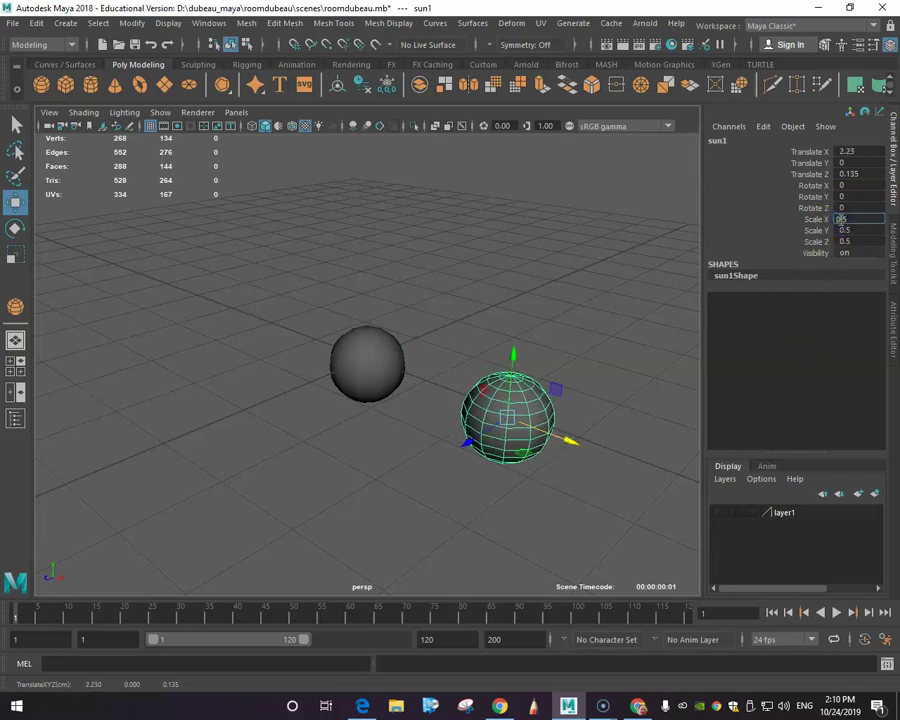
left_click(859, 217)
left_click(862, 240)
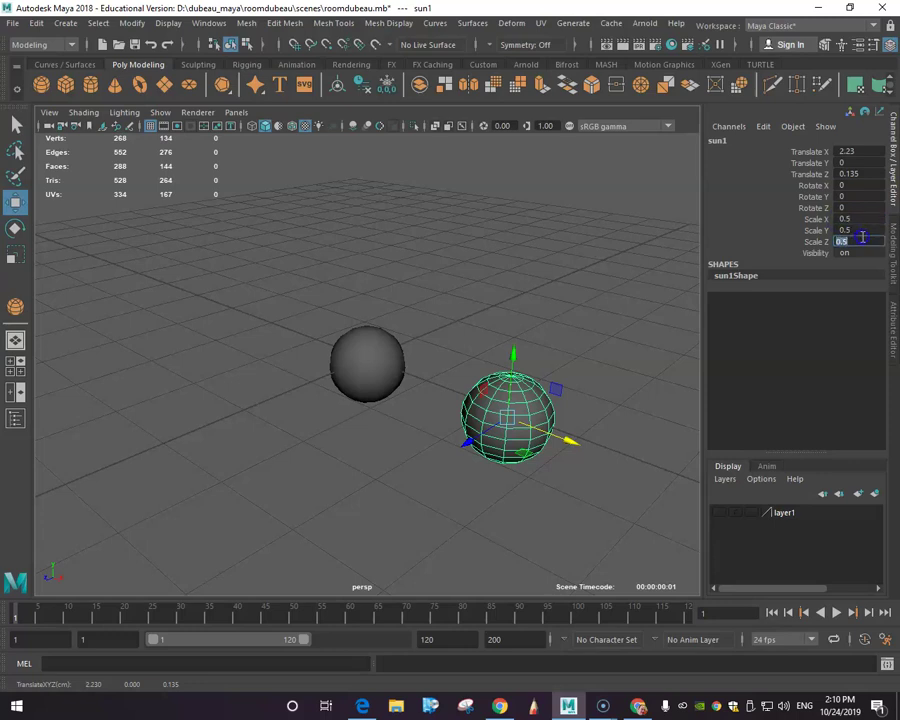
left_click_drag(856, 219, 859, 237)
double_click(859, 239)
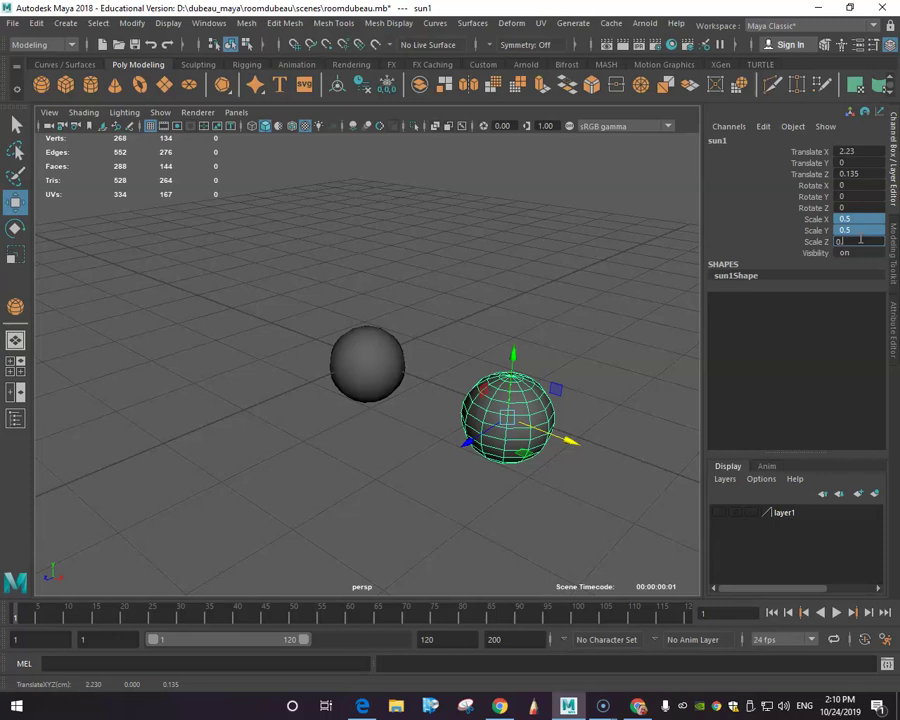
type("0.1")
key("Return")
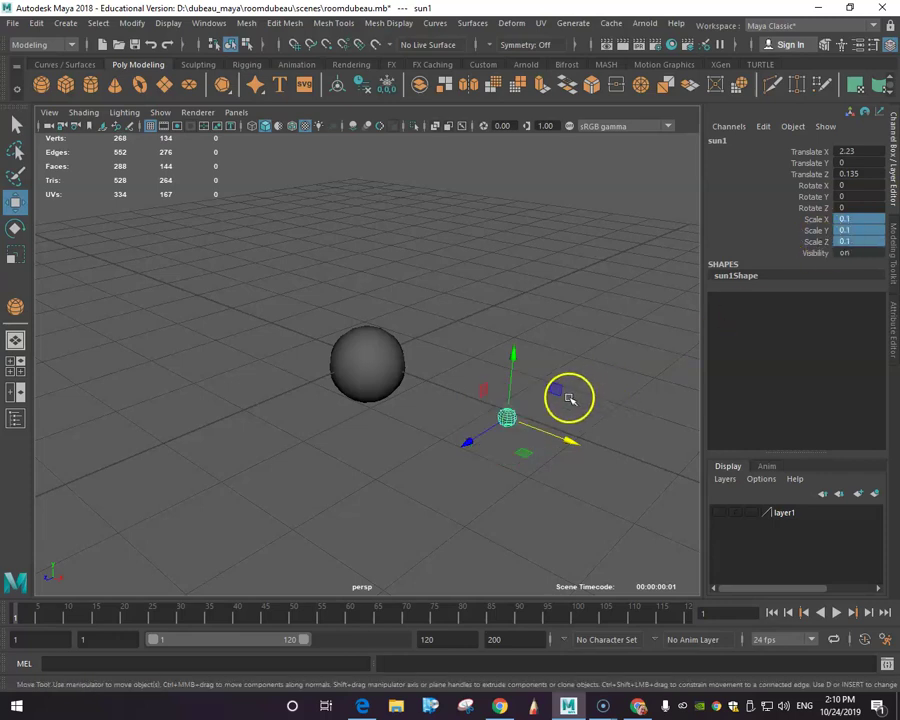
Step: Place a duplicate of the small sphere at about 2.97 along the X axis and set its X, Y and Z scale to 0.05
key("ctrl+d")
left_click_drag(570, 436, 640, 464)
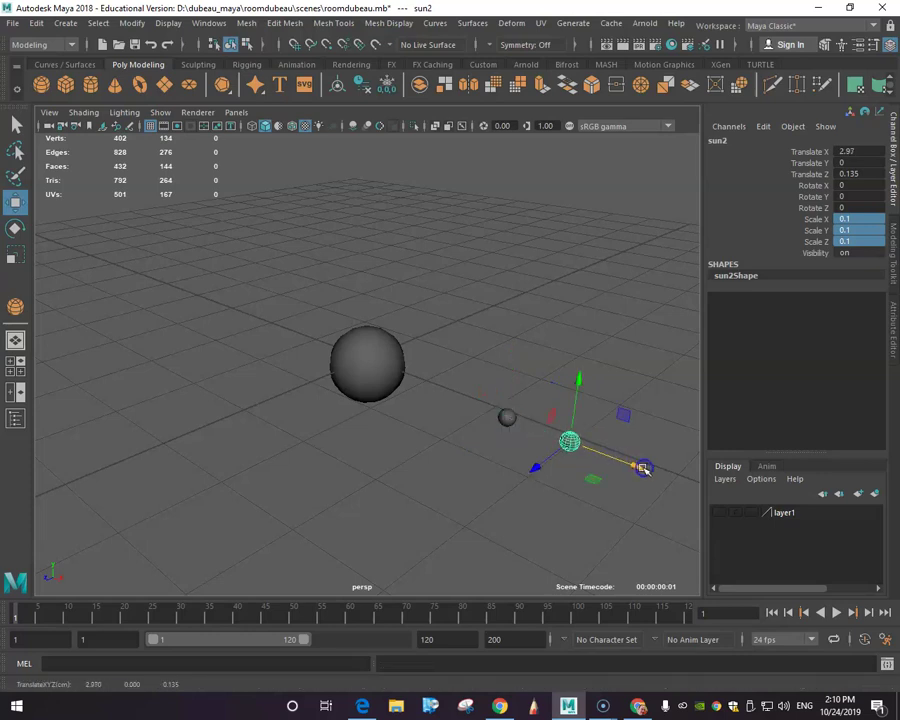
double_click(850, 241)
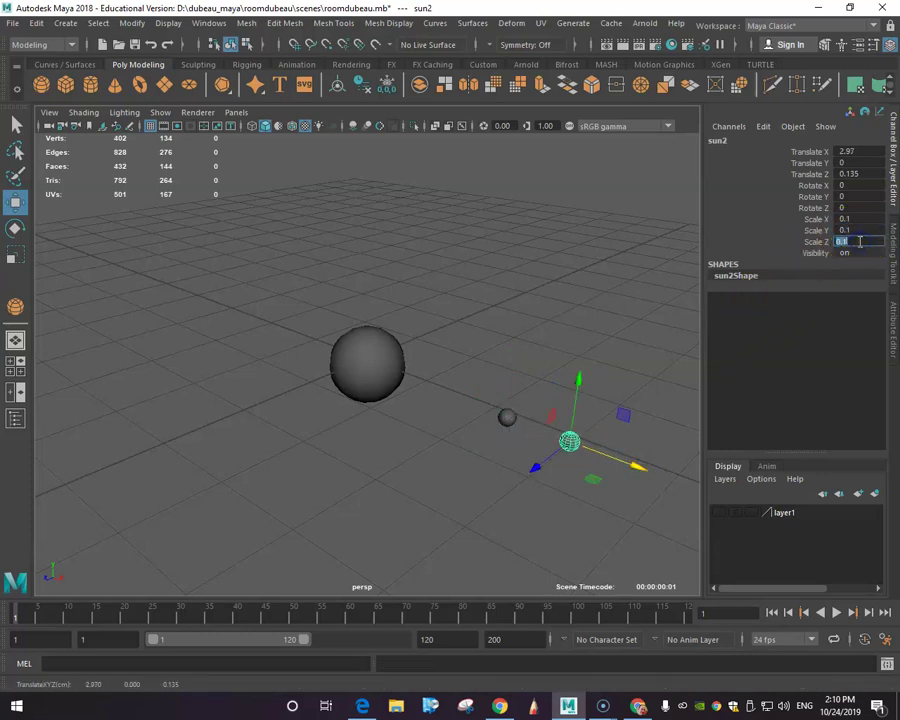
double_click(841, 218)
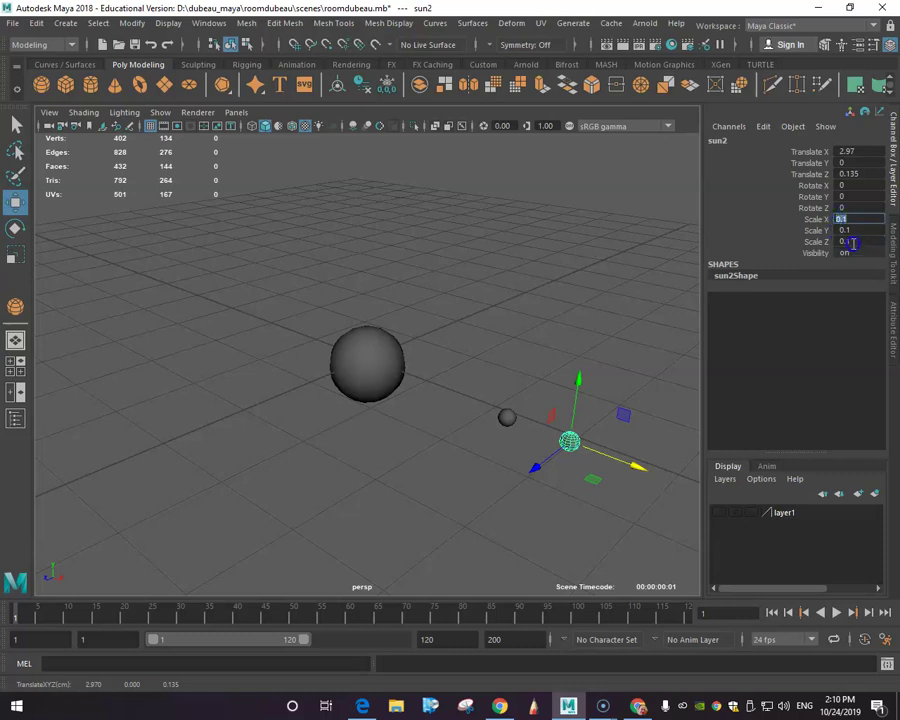
left_click(853, 242)
left_click_drag(855, 219, 855, 242)
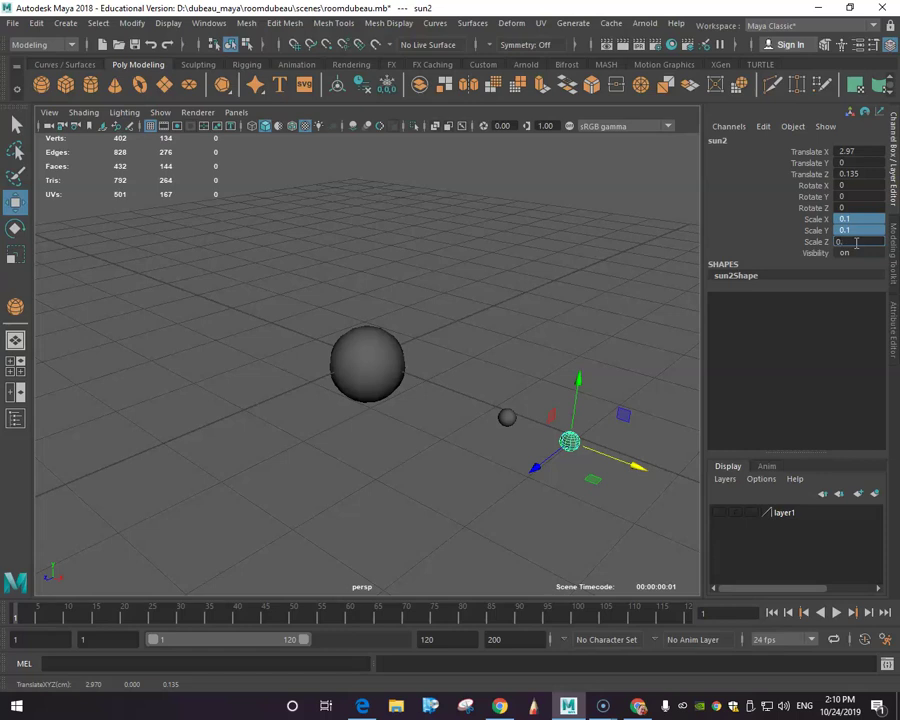
left_click(855, 242)
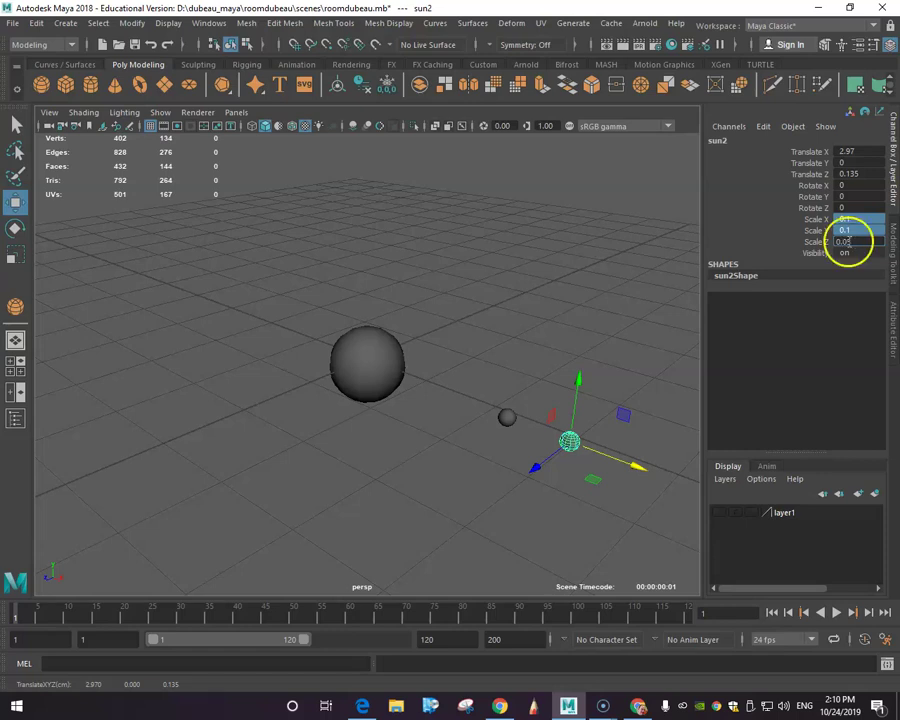
key("Return")
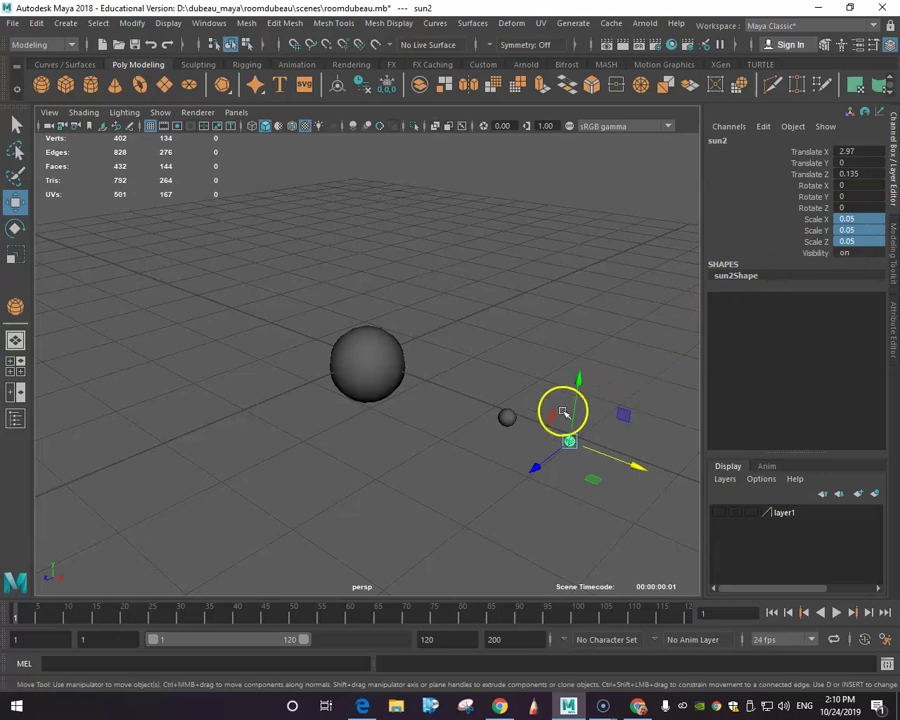
Step: Duplicate the small sphere nearest the sun and move the copy along the X axis to about 3.612, beyond the tiniest sphere
left_click(508, 419)
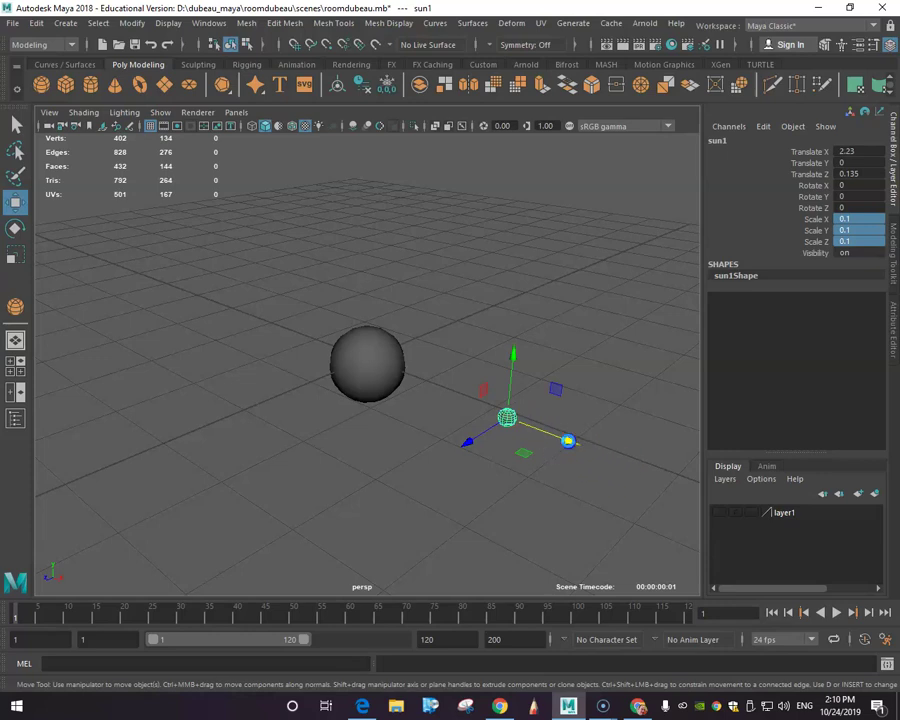
mouse_move(578, 445)
left_mouse_down("shift")
mouse_move(713, 494)
mouse_move(700, 492)
left_mouse_up("shift")
key("ctrl+z")
key("ctrl+z")
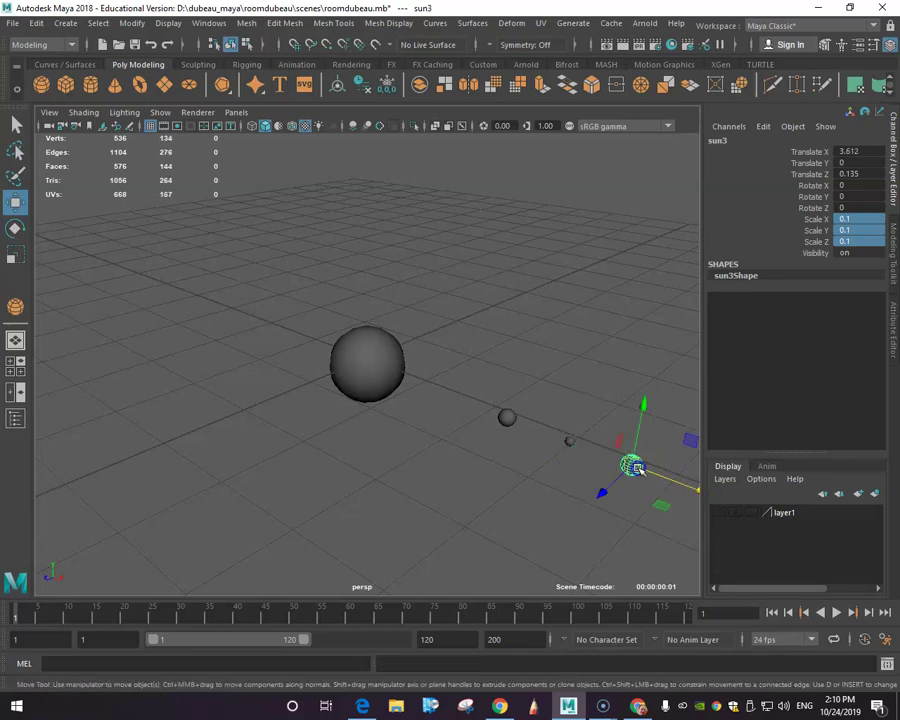
Step: Duplicate the outermost sphere and move the copy along the X axis to about 4.35
left_click(641, 468)
key("ctrl+d")
left_click_drag(693, 487, 788, 522)
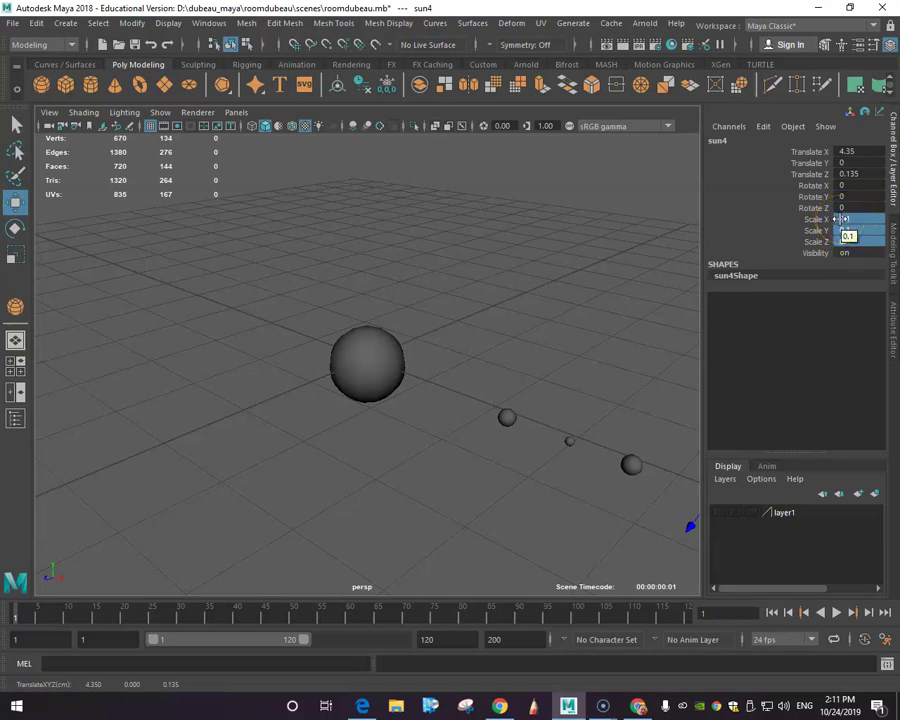
Step: Set the newest outermost sphere's X, Y and Z scale to 0.098 and deselect it
key("0")
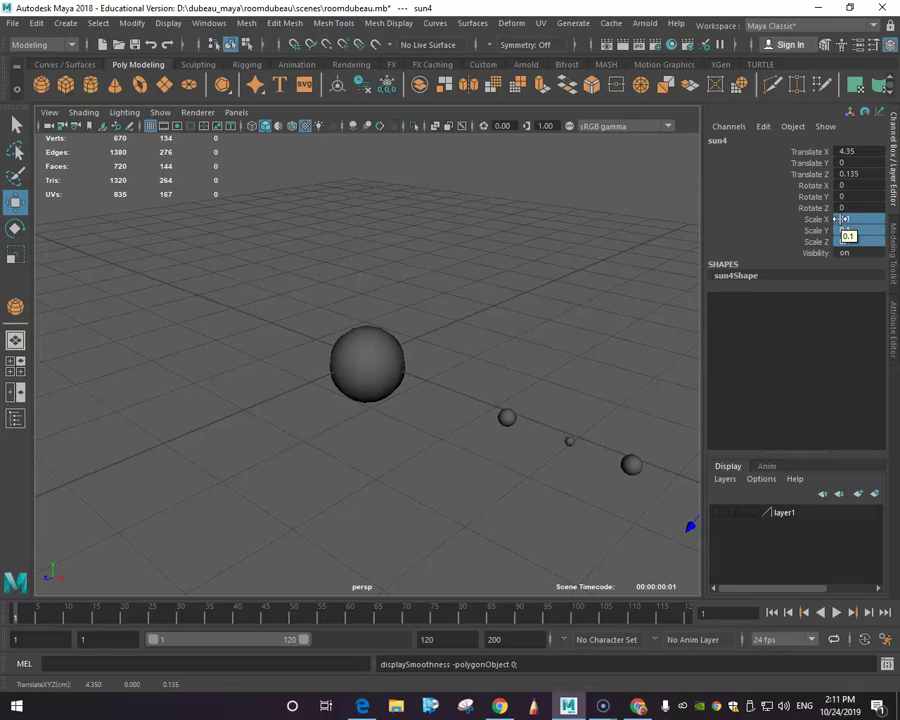
left_click(846, 219)
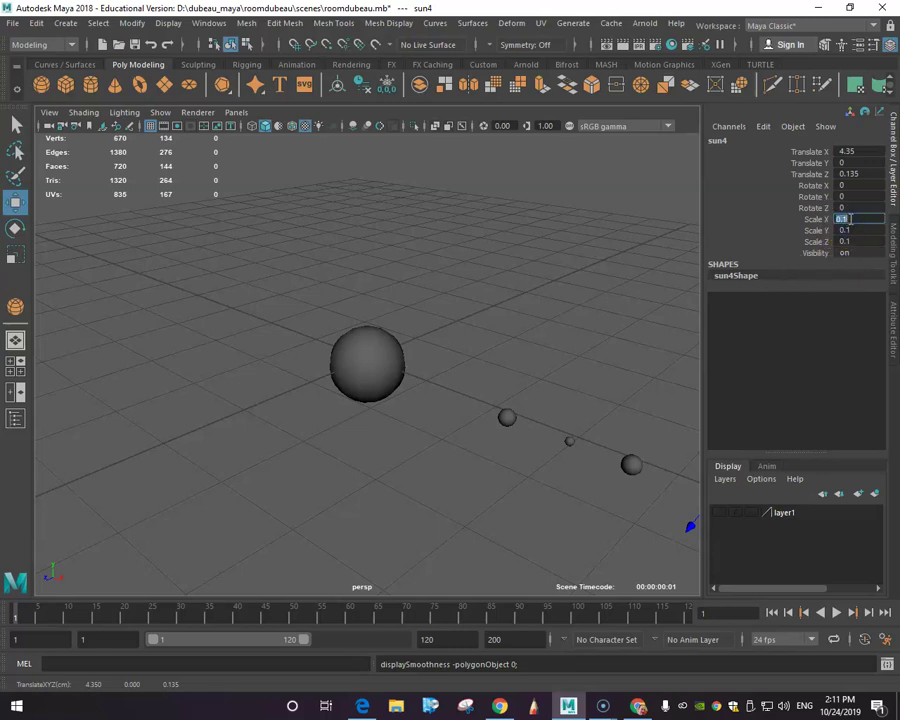
left_click(857, 240)
left_click(855, 239)
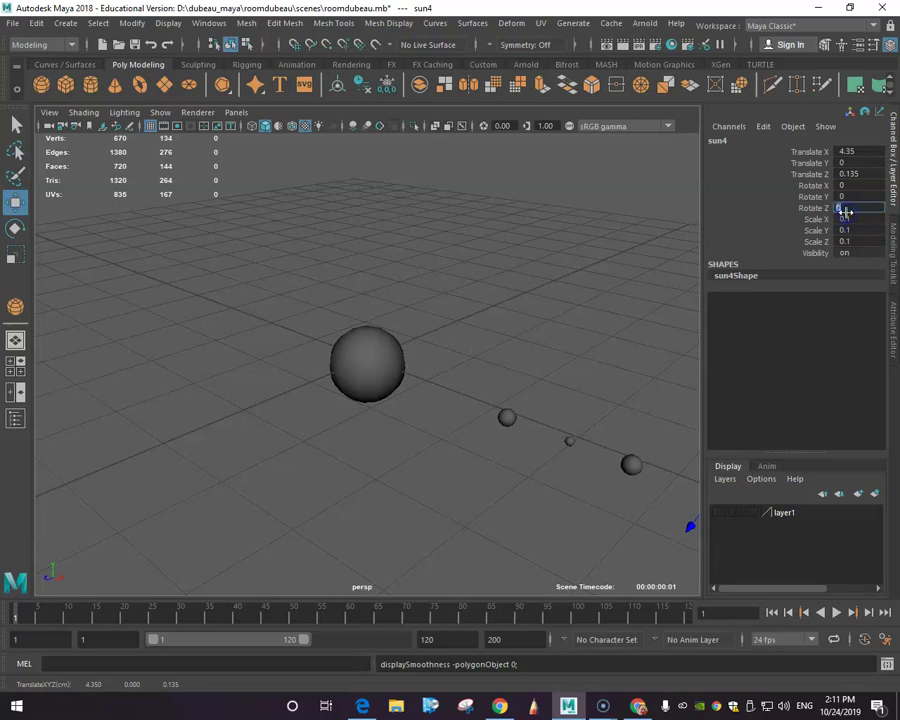
left_click_drag(848, 219, 852, 245)
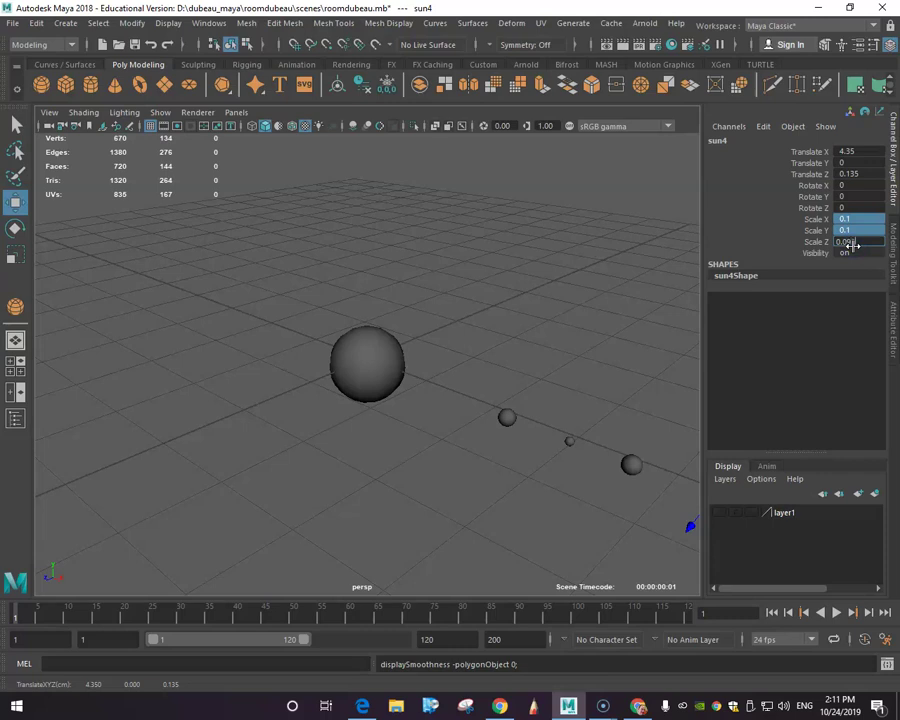
type("0.098")
key("Return")
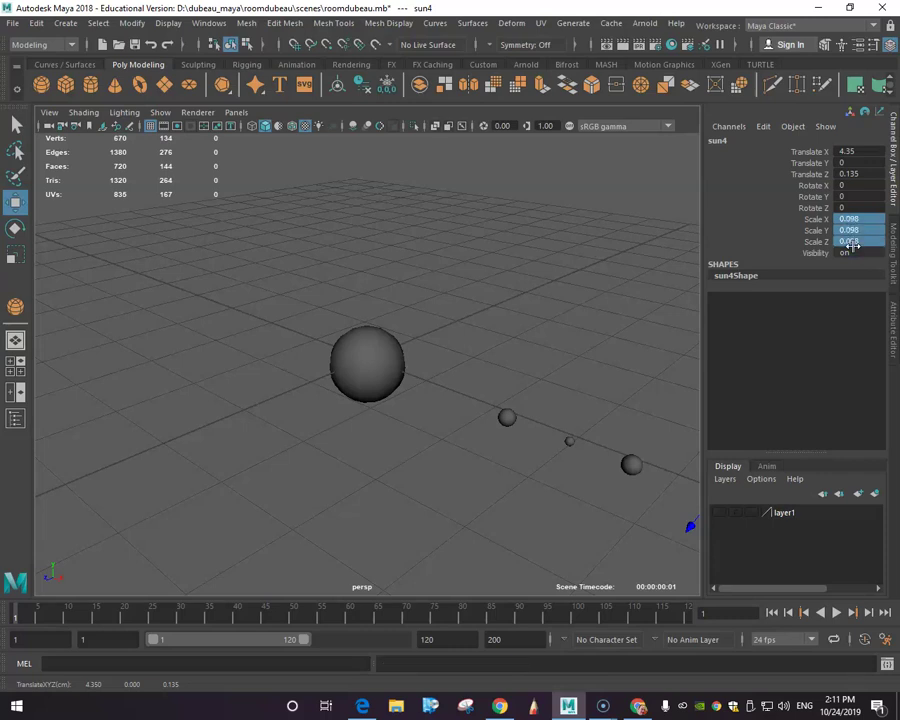
scroll(628, 522, "down", 2)
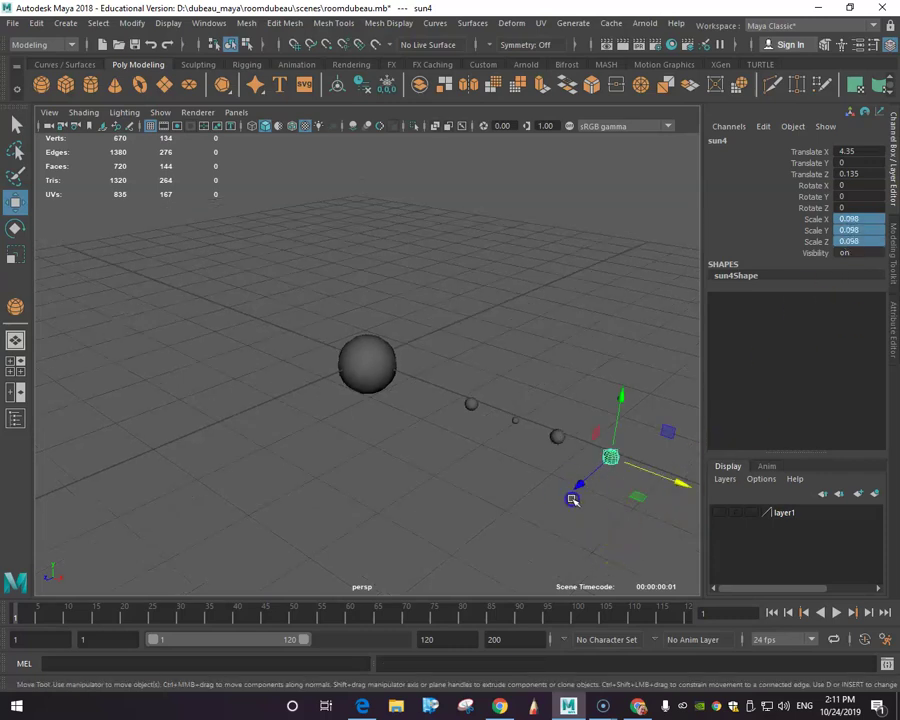
left_click(558, 501)
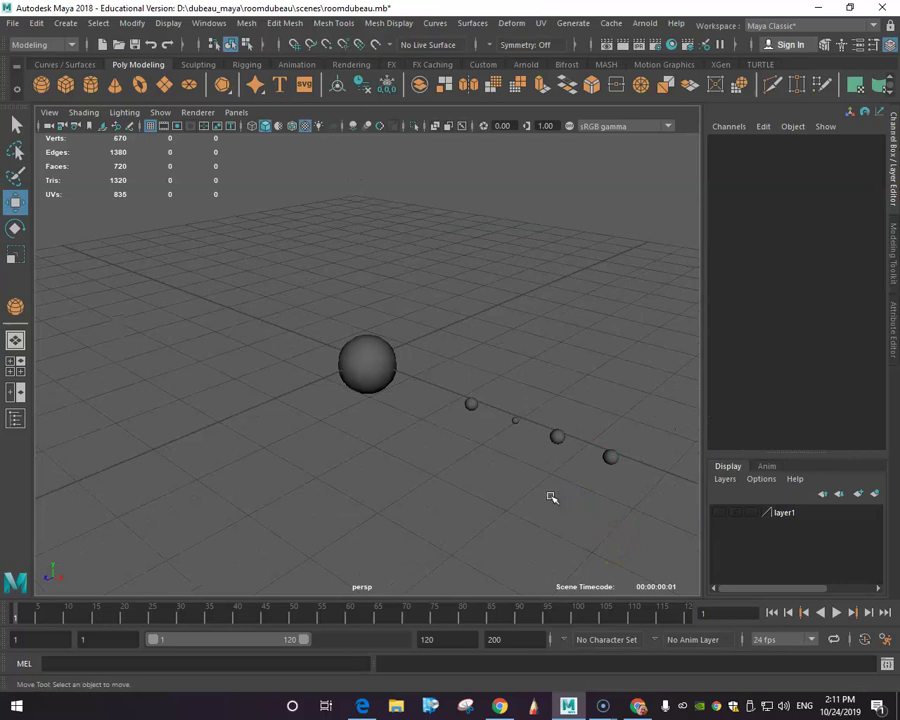